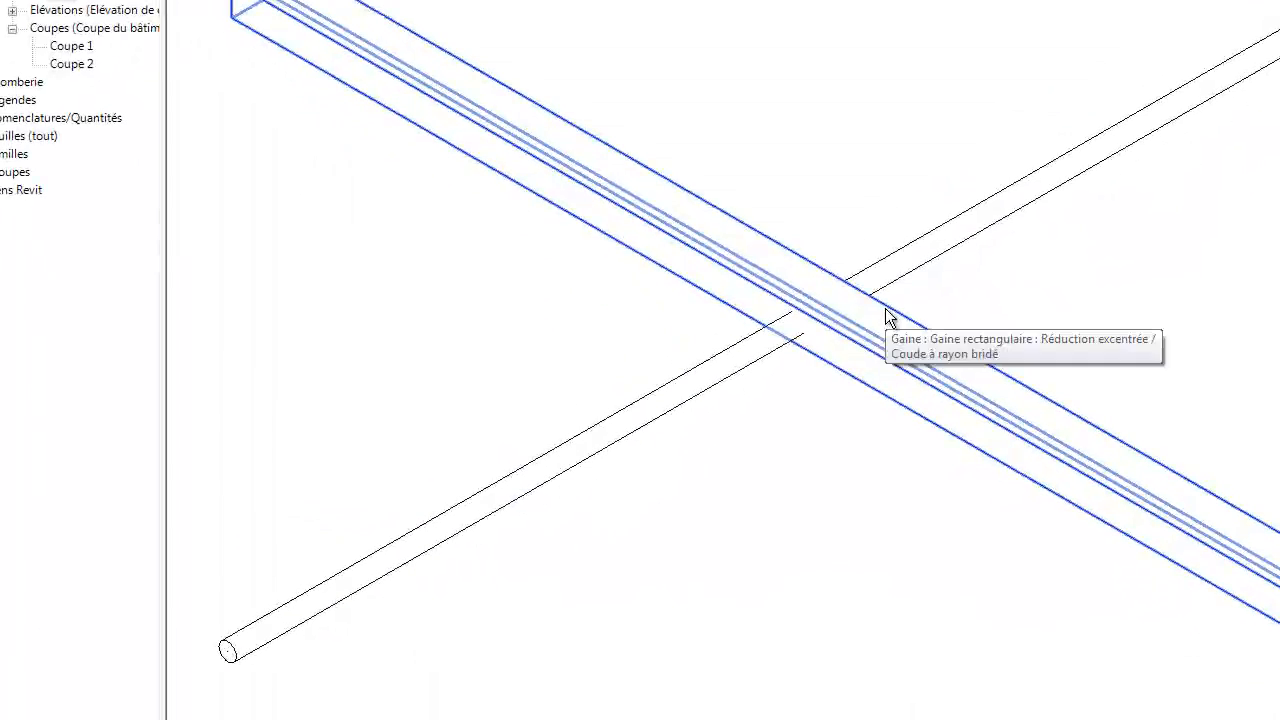
# Select the rectangular duct in the 3D view and open the section view Coupe 2 at the duct and pipe crossing.
pyautogui.click(887, 318)
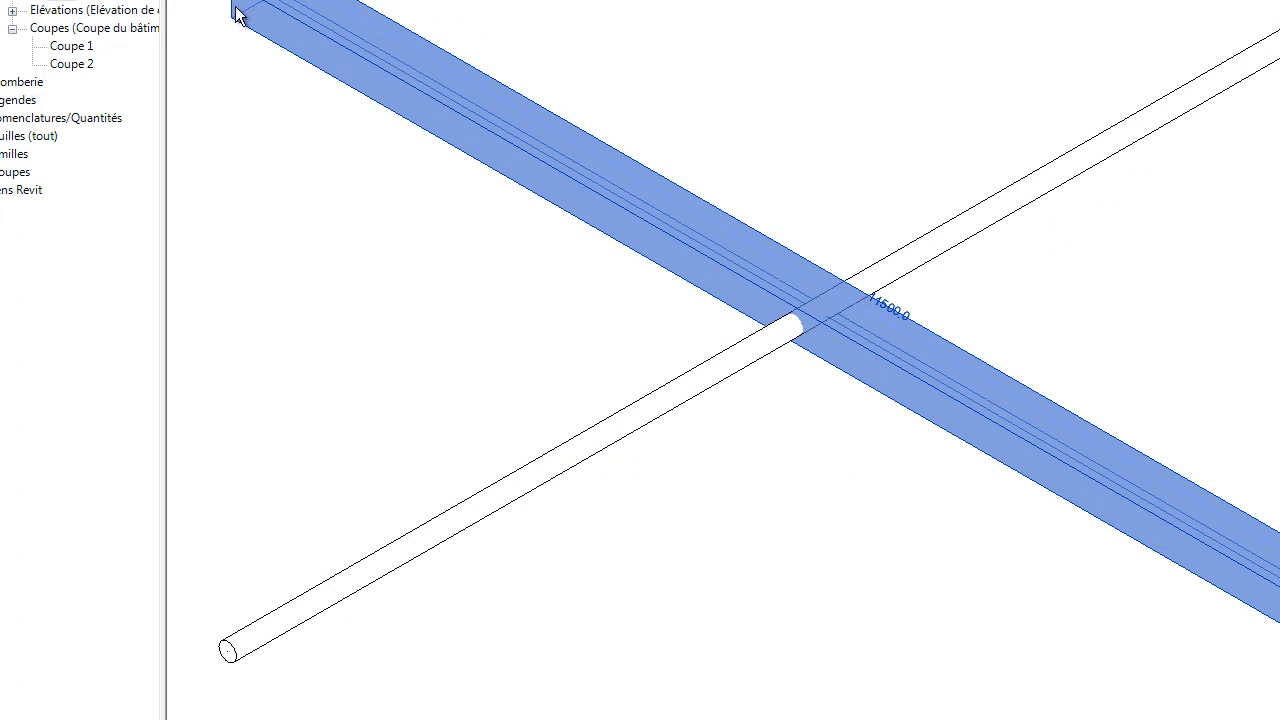
pyautogui.doubleClick(68, 64)
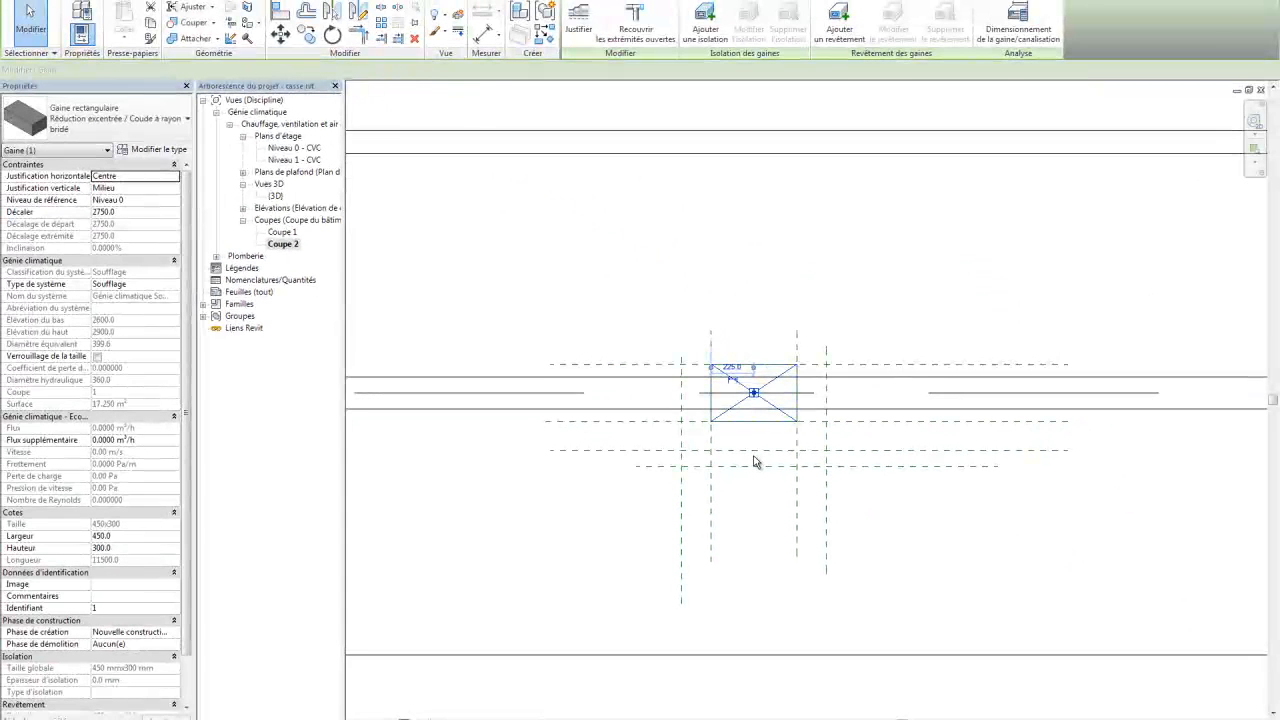
pyautogui.scroll(2, 757, 481)
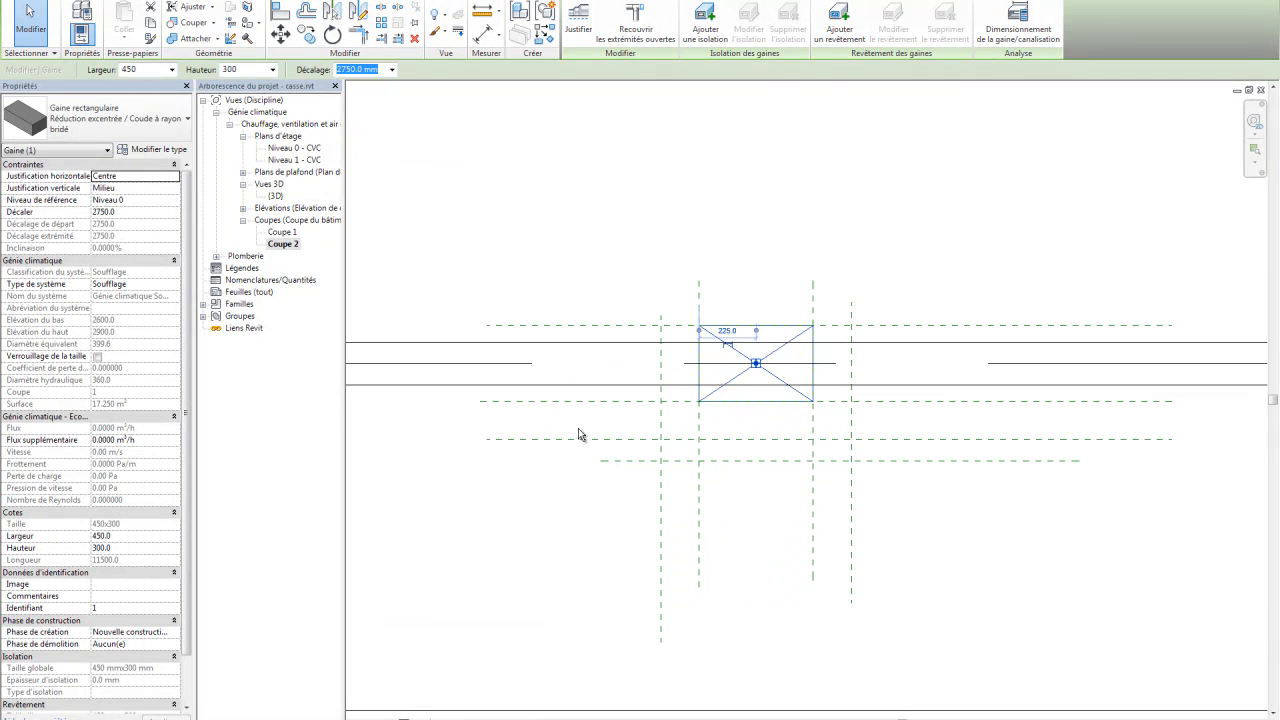
# Select the pipe and the rectangular duct in turn to compare their sizes and offsets.
pyautogui.click(528, 385)
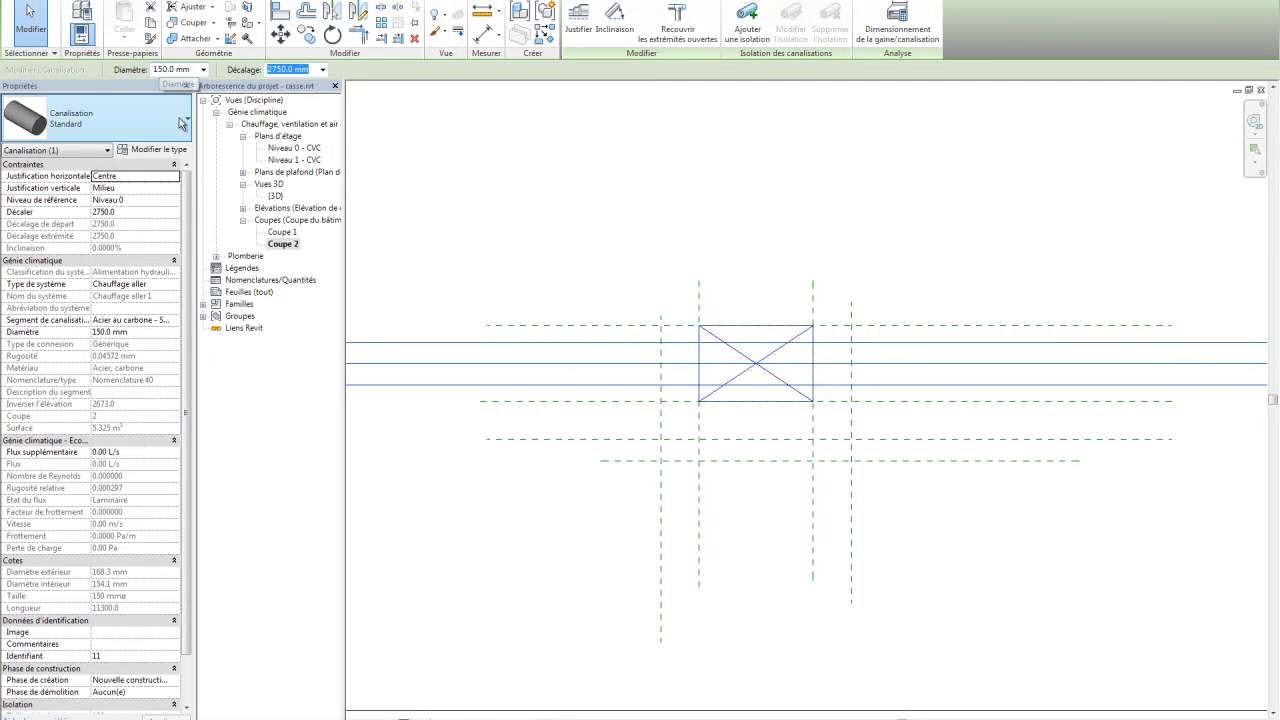
pyautogui.click(714, 404)
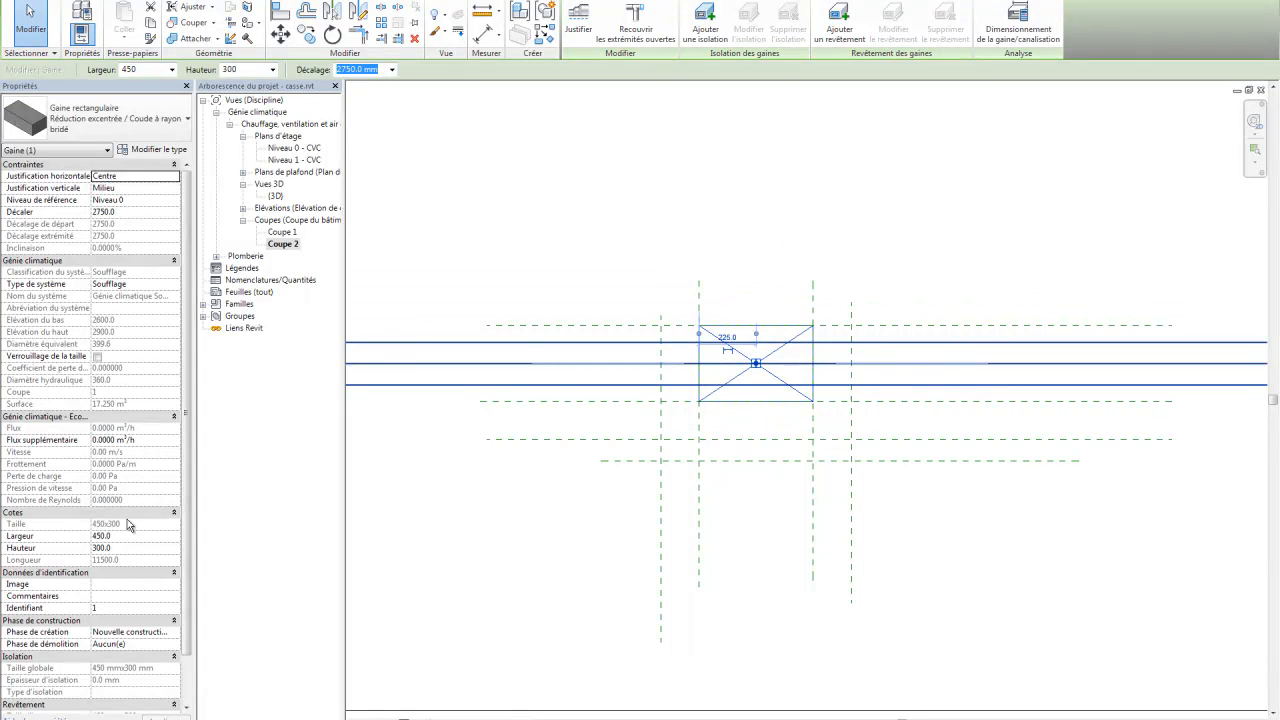
pyautogui.click(389, 197)
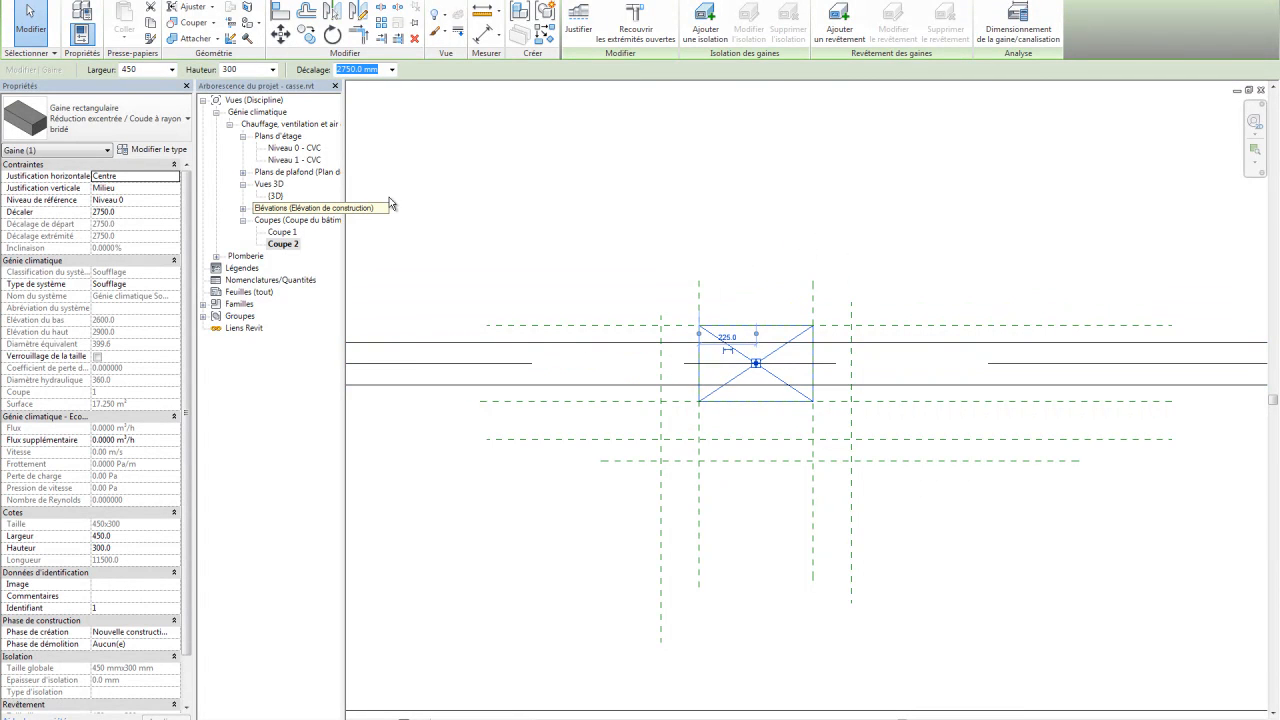
pyautogui.click(606, 390)
pyautogui.click(606, 390)
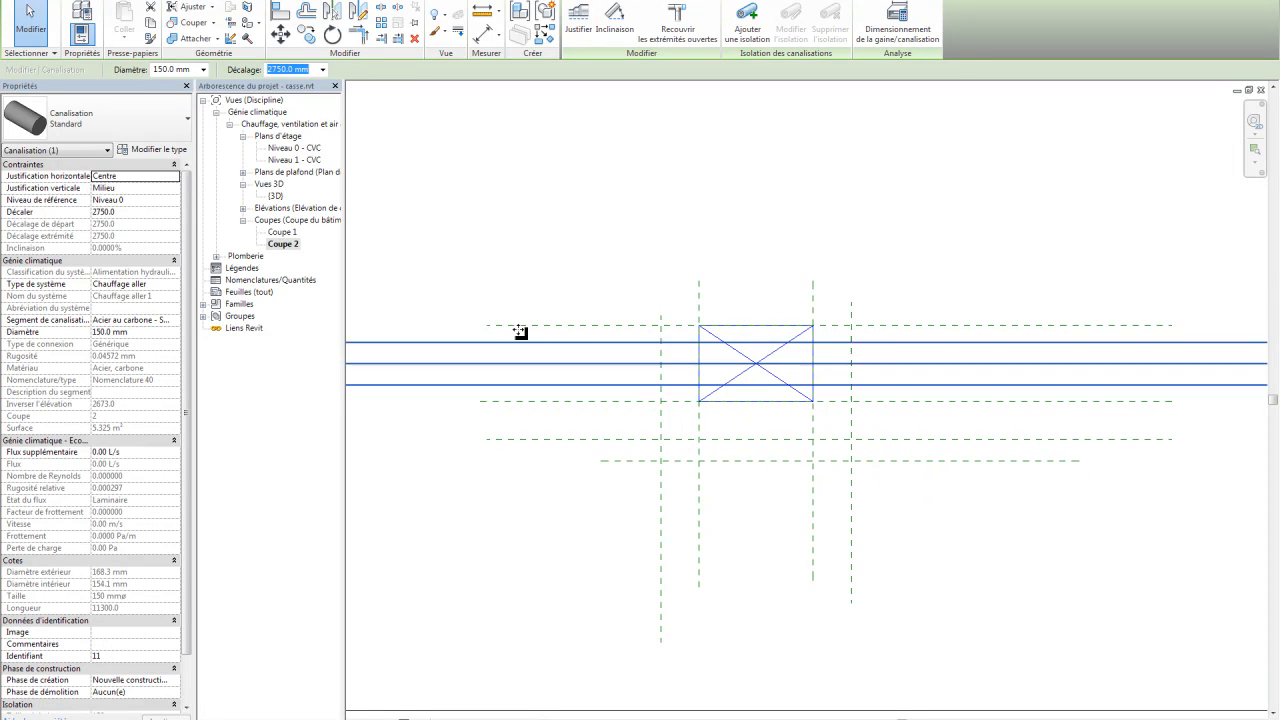
# Add an aligned dimension between the reference plane at the duct's underside and the reference plane directly below it.
pyautogui.click(482, 32)
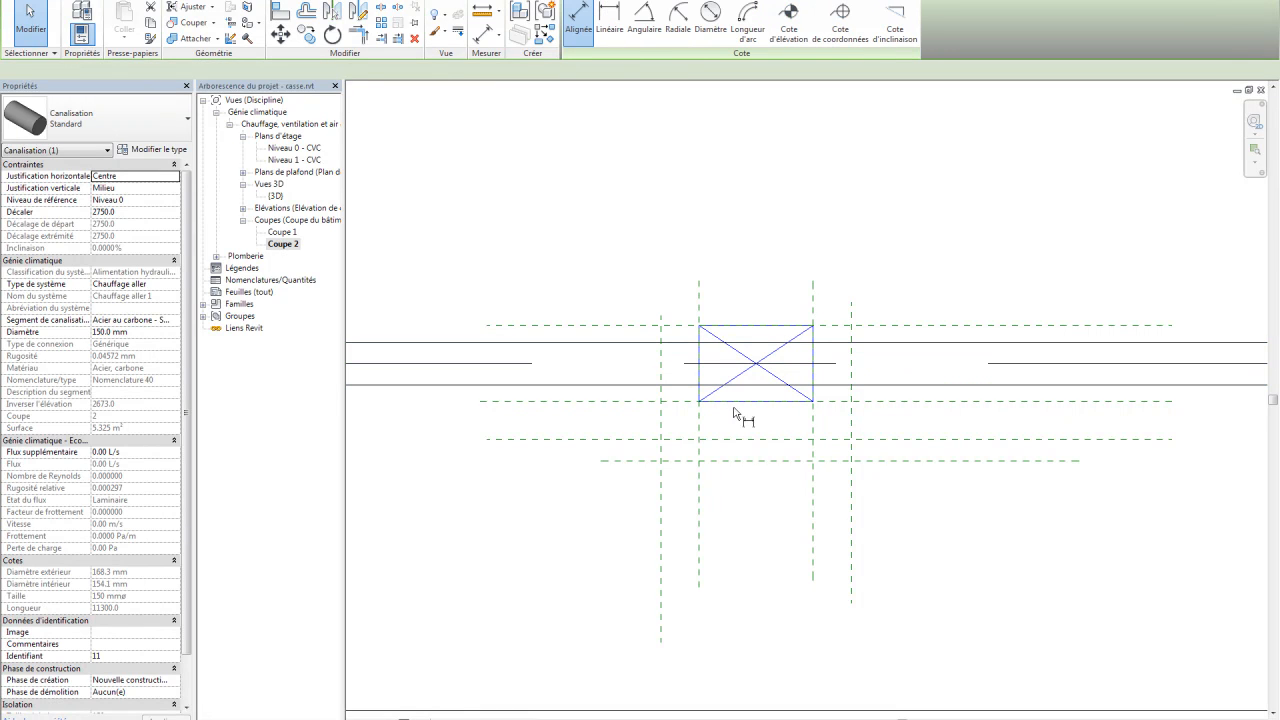
pyautogui.click(830, 443)
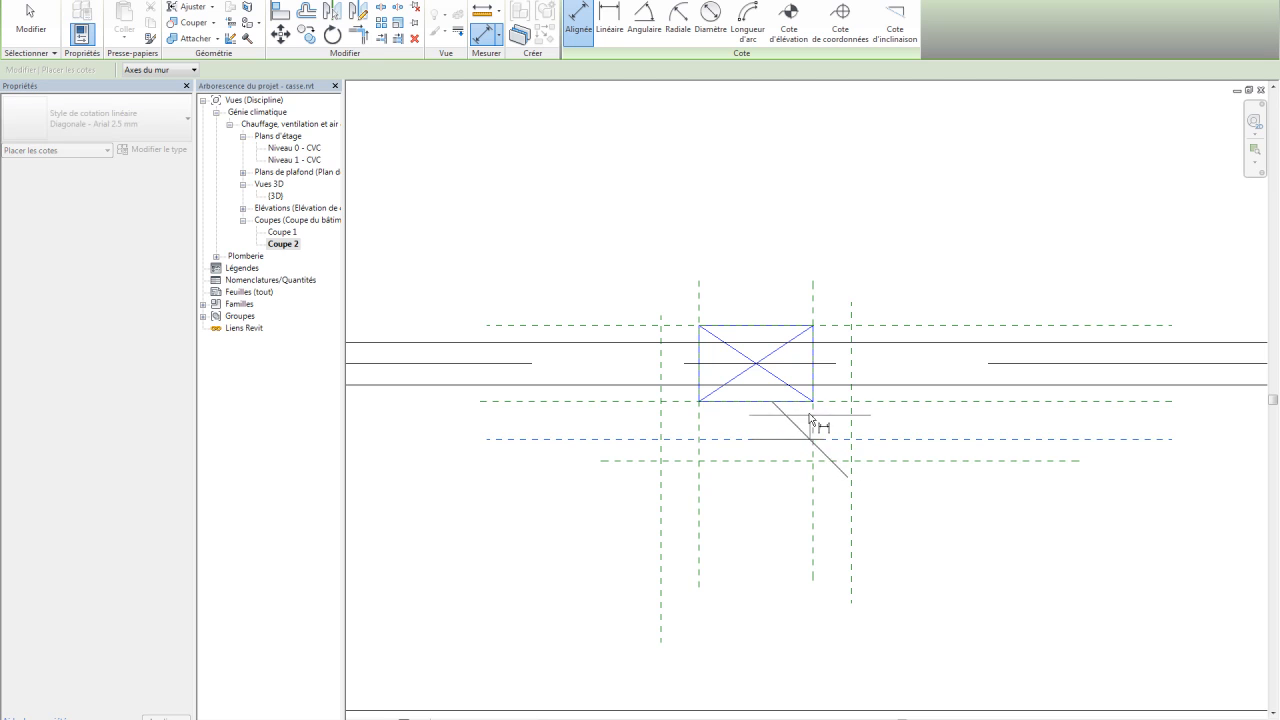
pyautogui.click(838, 404)
pyautogui.click(1197, 223)
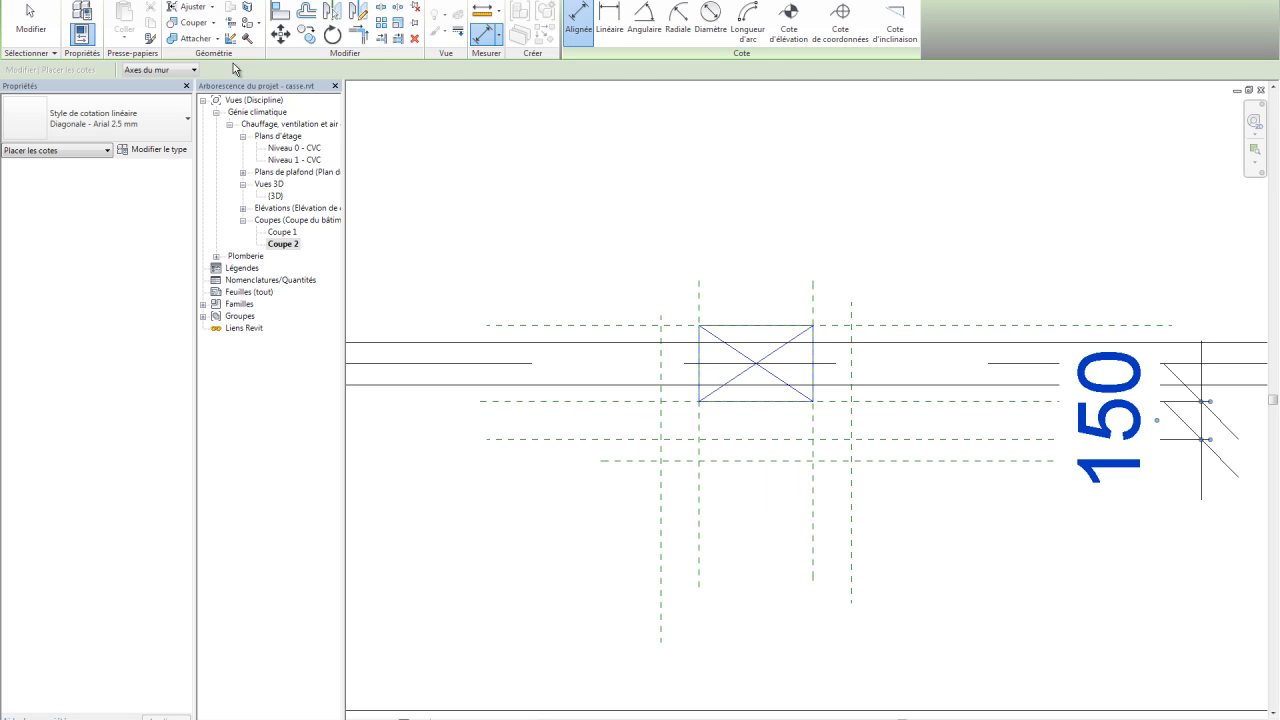
# Draw a horizontal 150 mm diameter pipe about 754 mm long below the duct, between the two outer vertical reference planes.
pyautogui.click(157, 4)
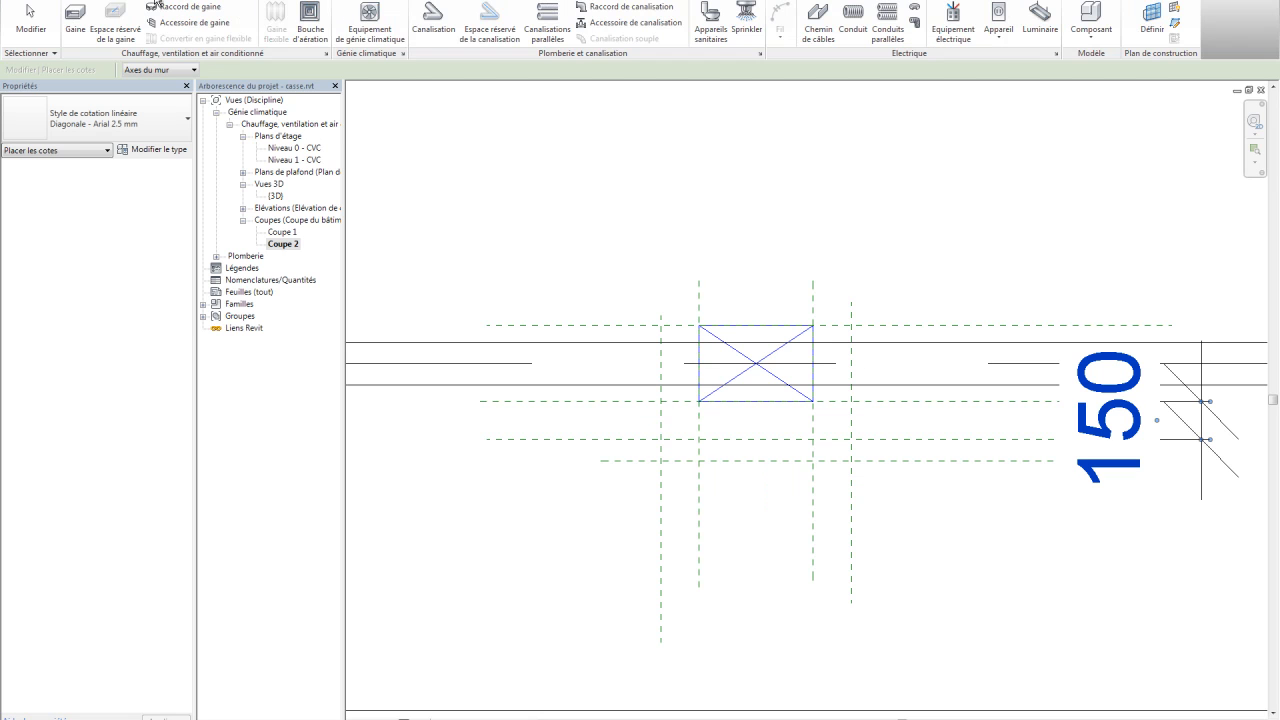
pyautogui.click(437, 29)
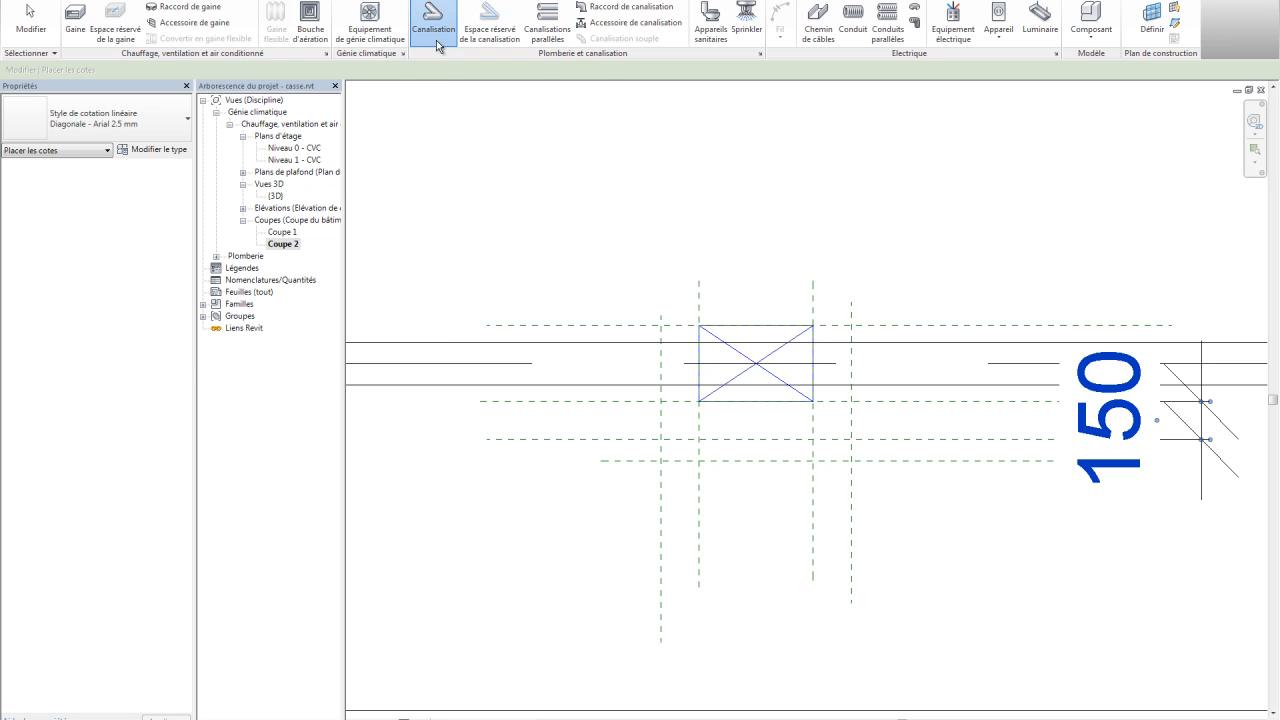
pyautogui.click(663, 464)
pyautogui.click(661, 462)
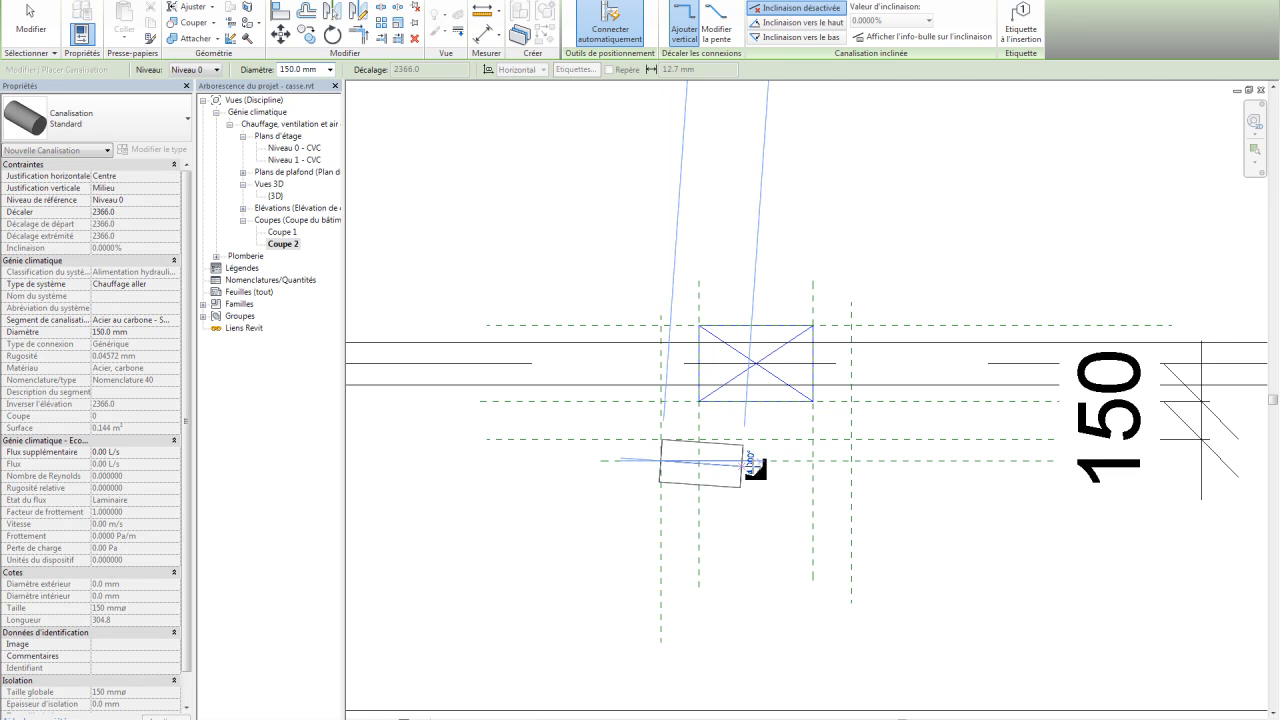
pyautogui.click(852, 462)
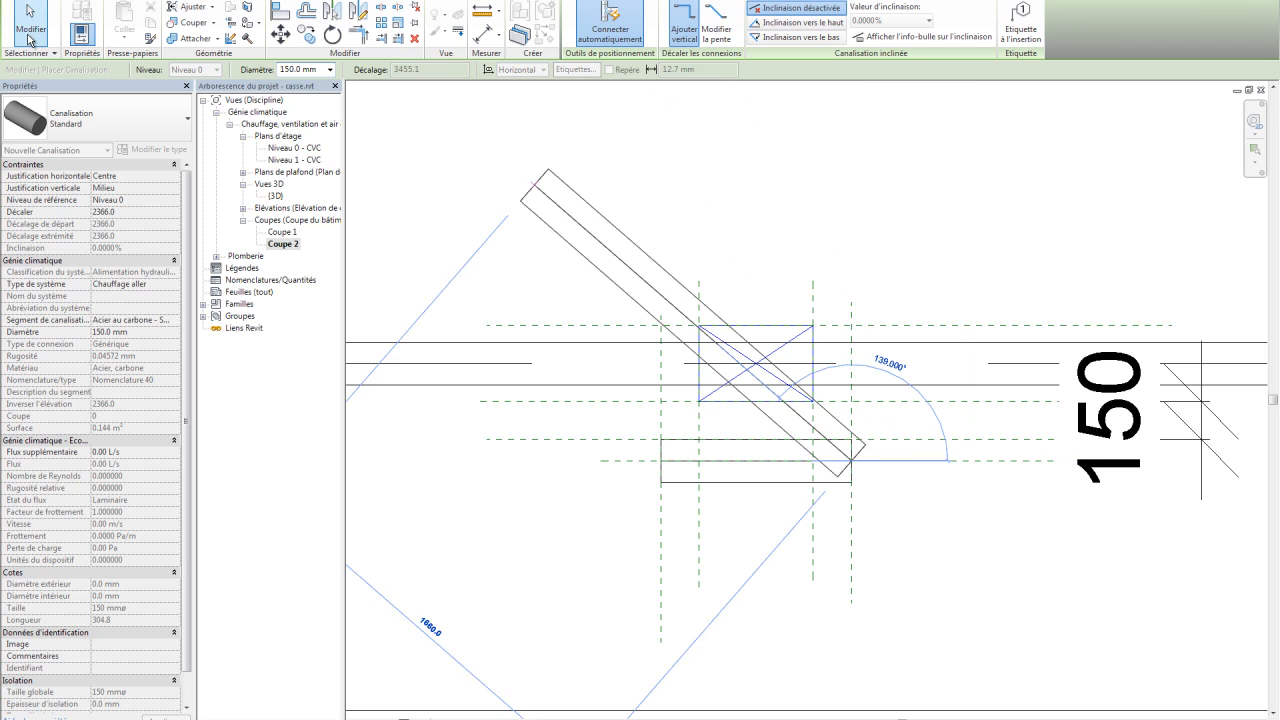
pyautogui.click(30, 22)
pyautogui.press('Escape')
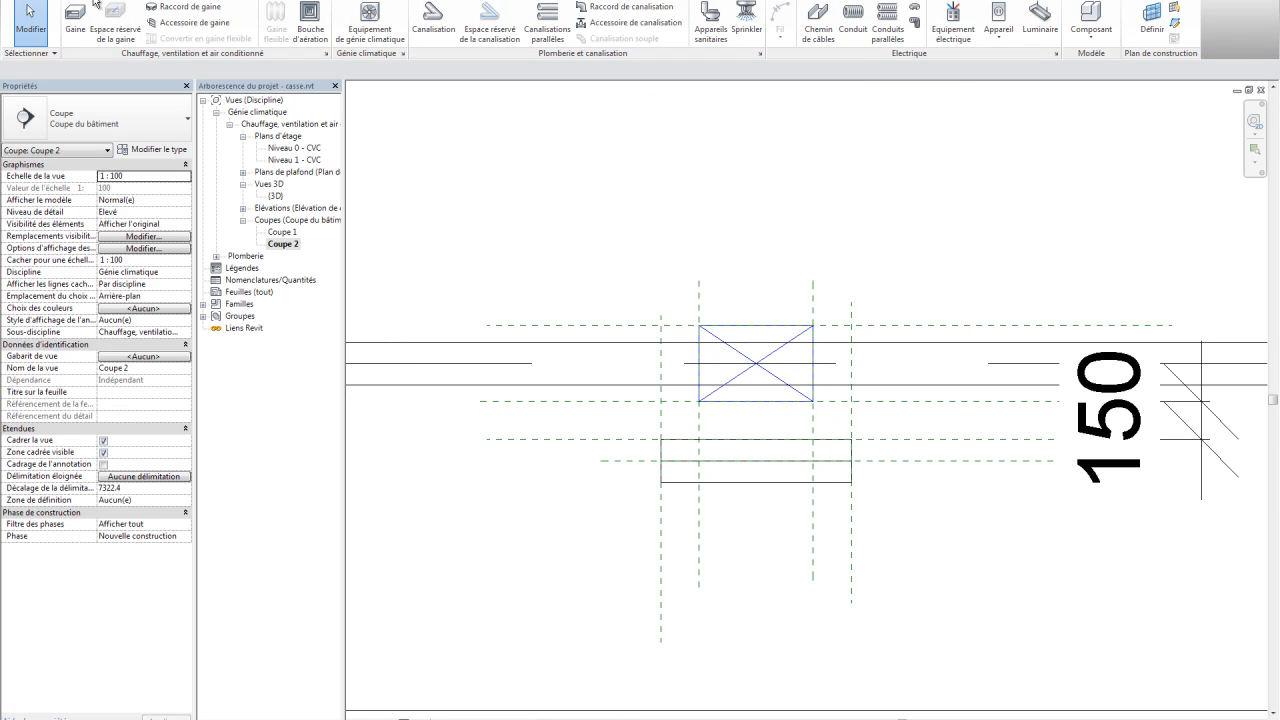
# Add an aligned dimension between the lower pipe's centreline reference plane and the reference plane at the duct's underside.
pyautogui.press('d')
pyautogui.press('i')
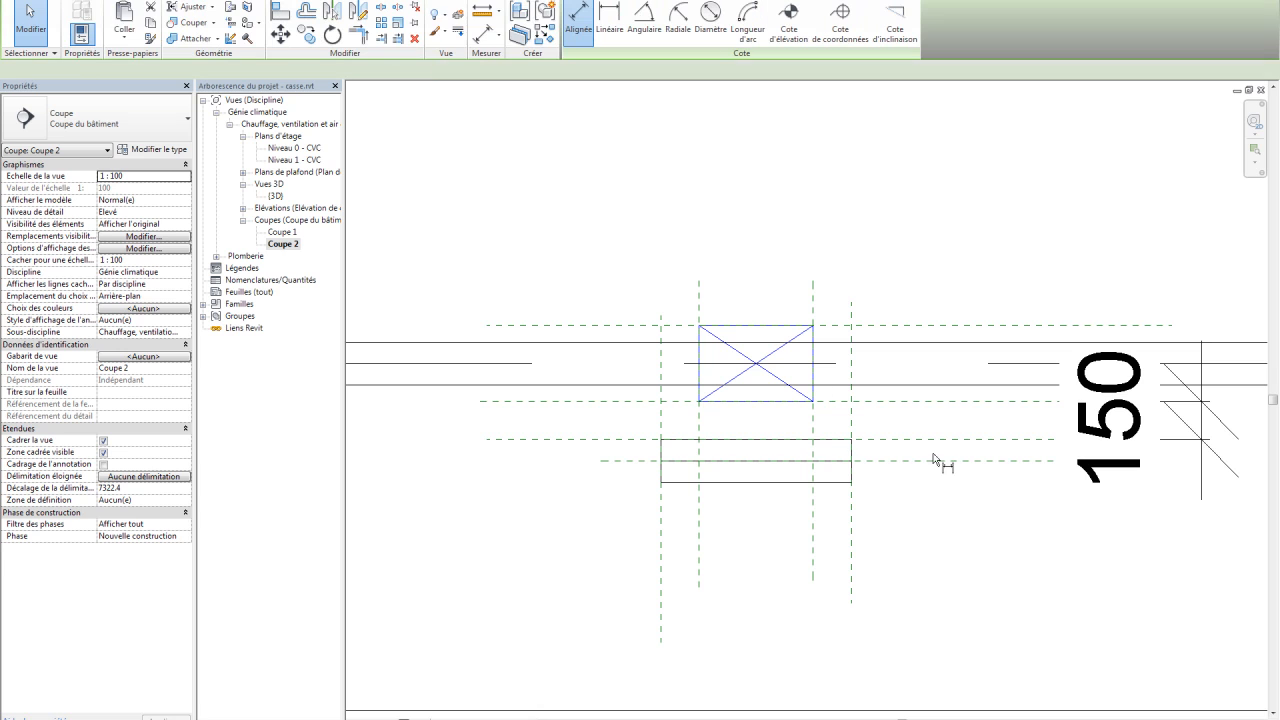
pyautogui.click(947, 402)
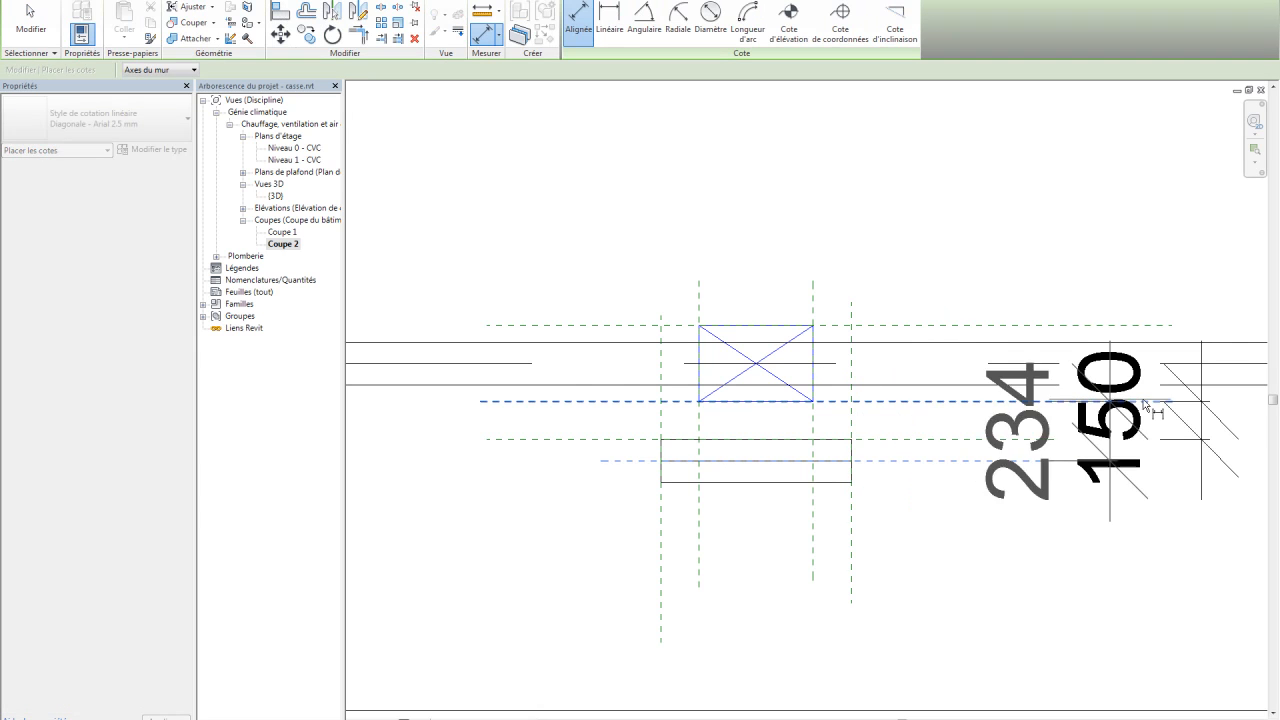
pyautogui.moveTo(1237, 290); pyautogui.dragTo(1023, 349, button='middle')
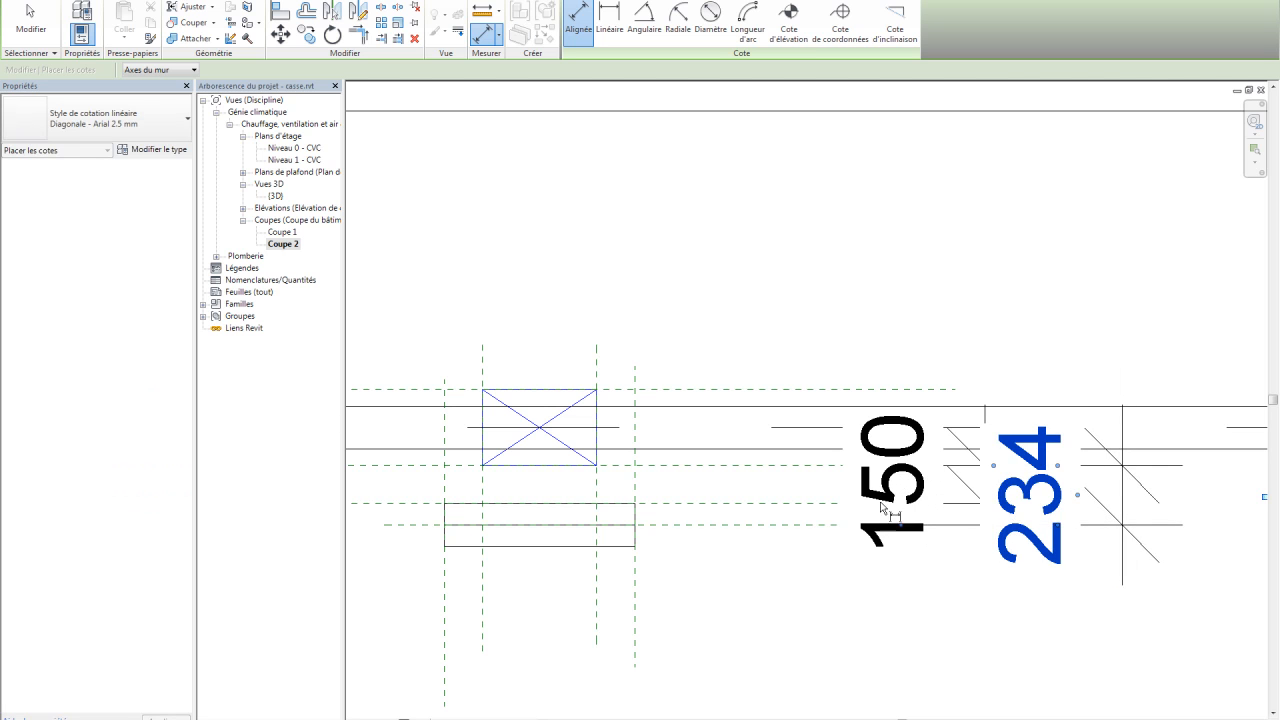
pyautogui.scroll(-1, 680, 622)
pyautogui.moveTo(746, 613); pyautogui.dragTo(950, 559, button='middle')
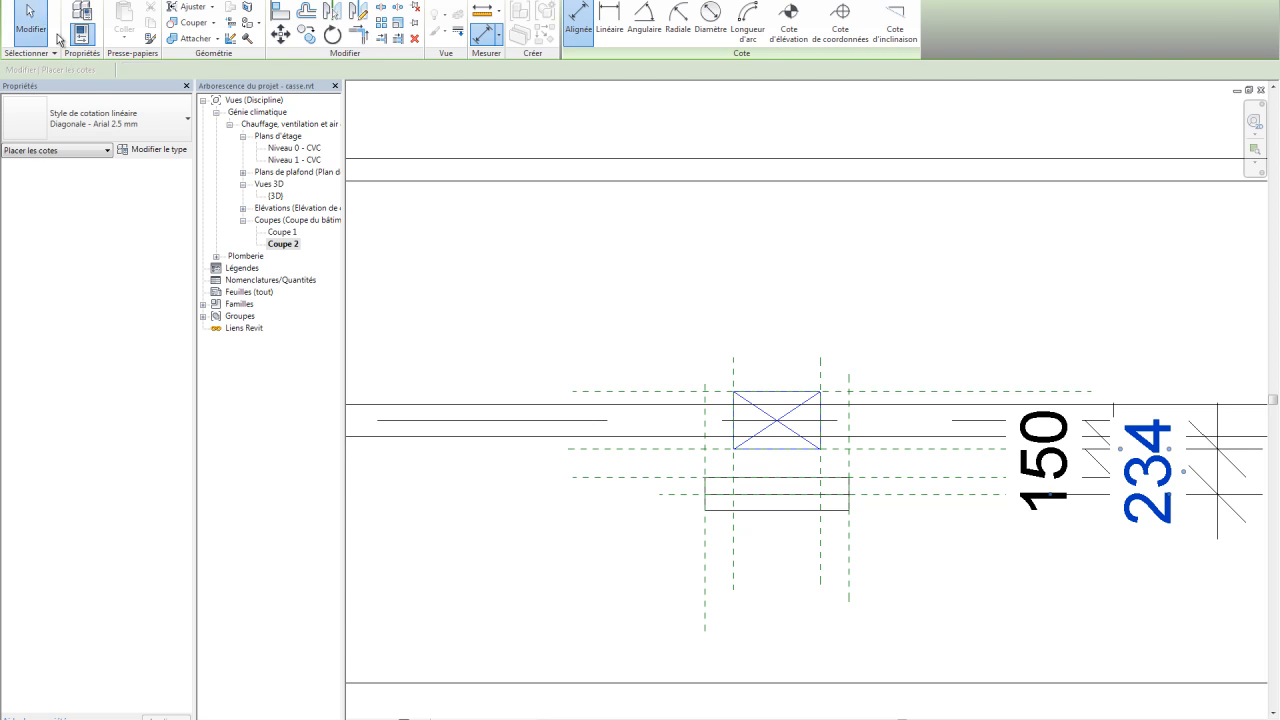
pyautogui.click(30, 22)
# Select the short lower pipe to check its length and end offsets.
pyautogui.click(786, 468)
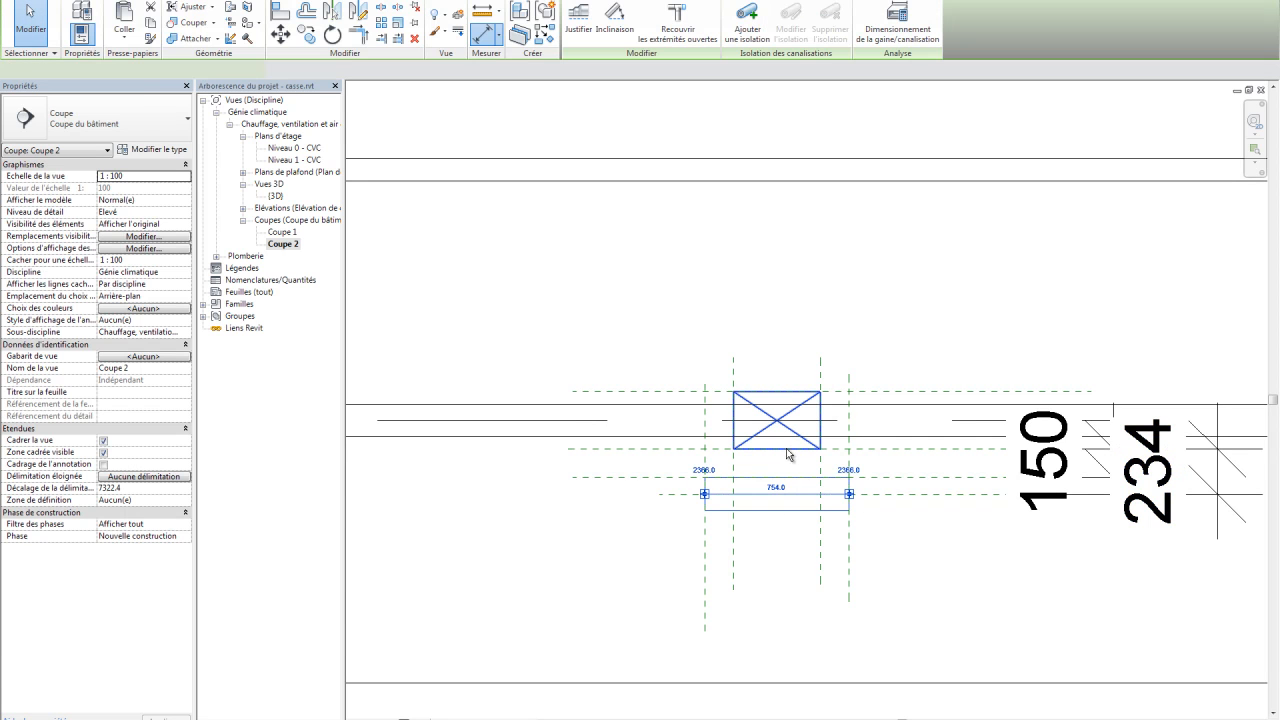
pyautogui.click(877, 551)
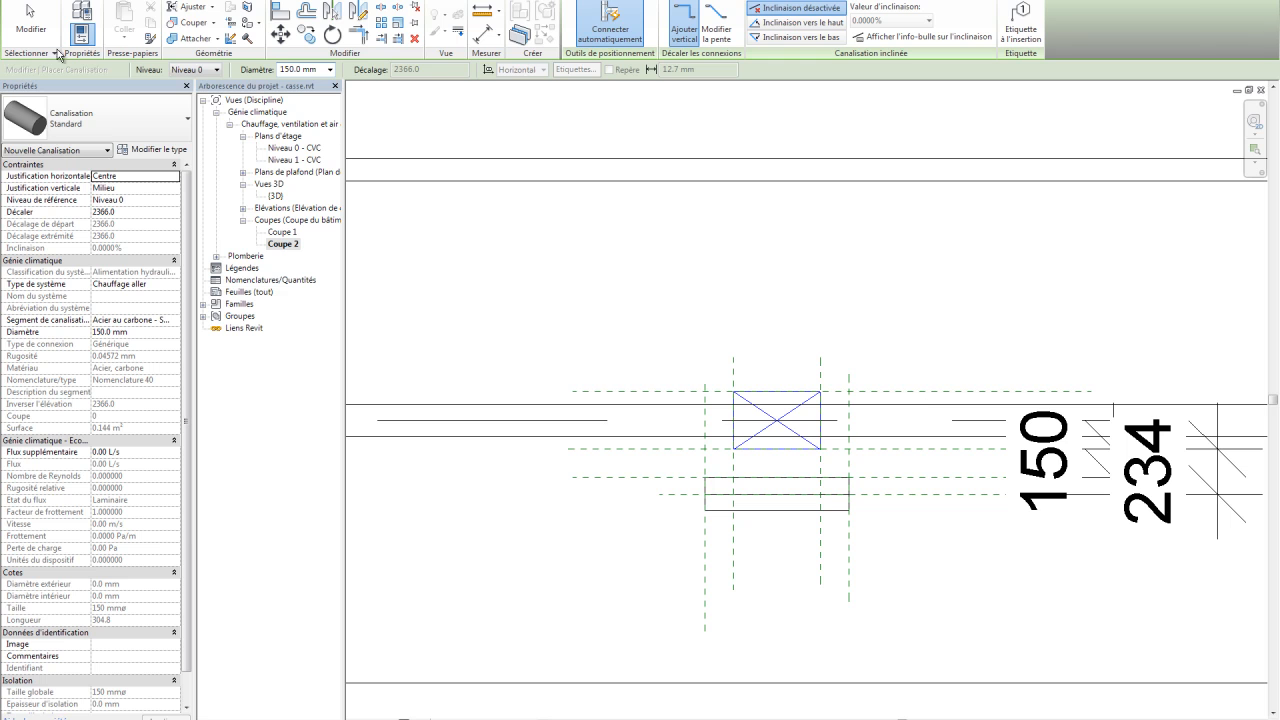
pyautogui.click(40, 30)
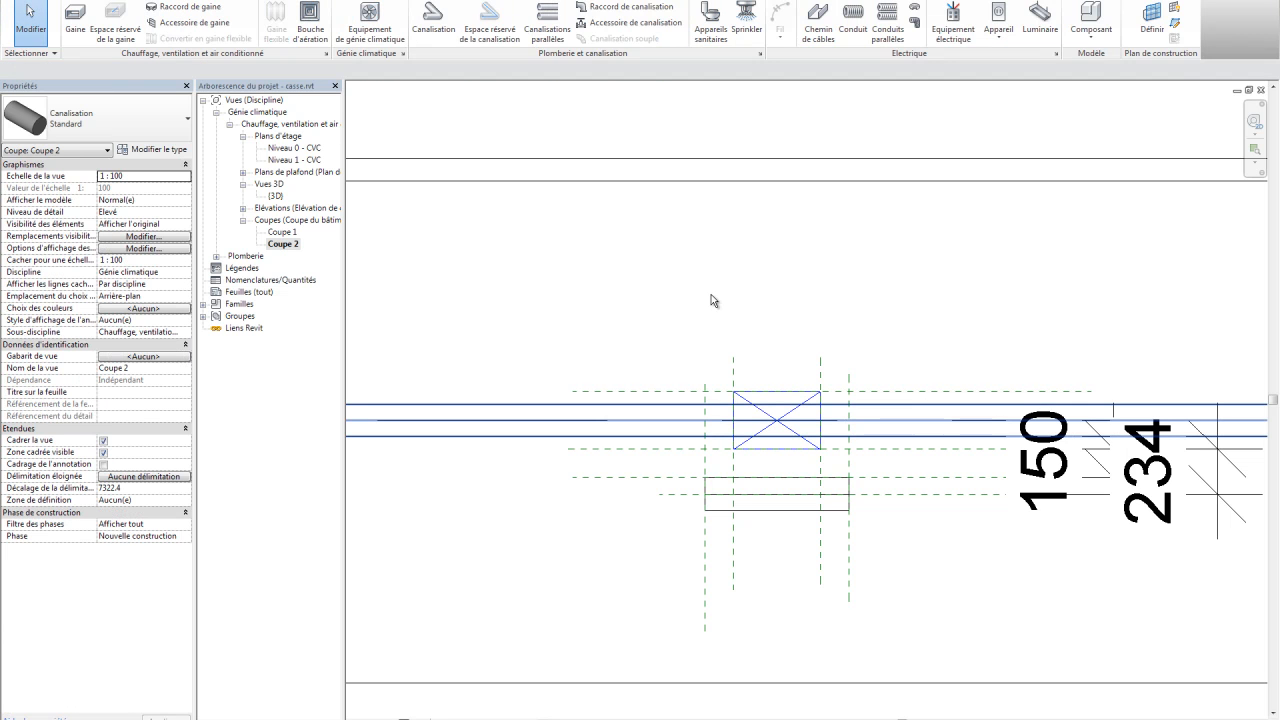
# Split the main pipe once on each side of the duct.
pyautogui.click(561, 1)
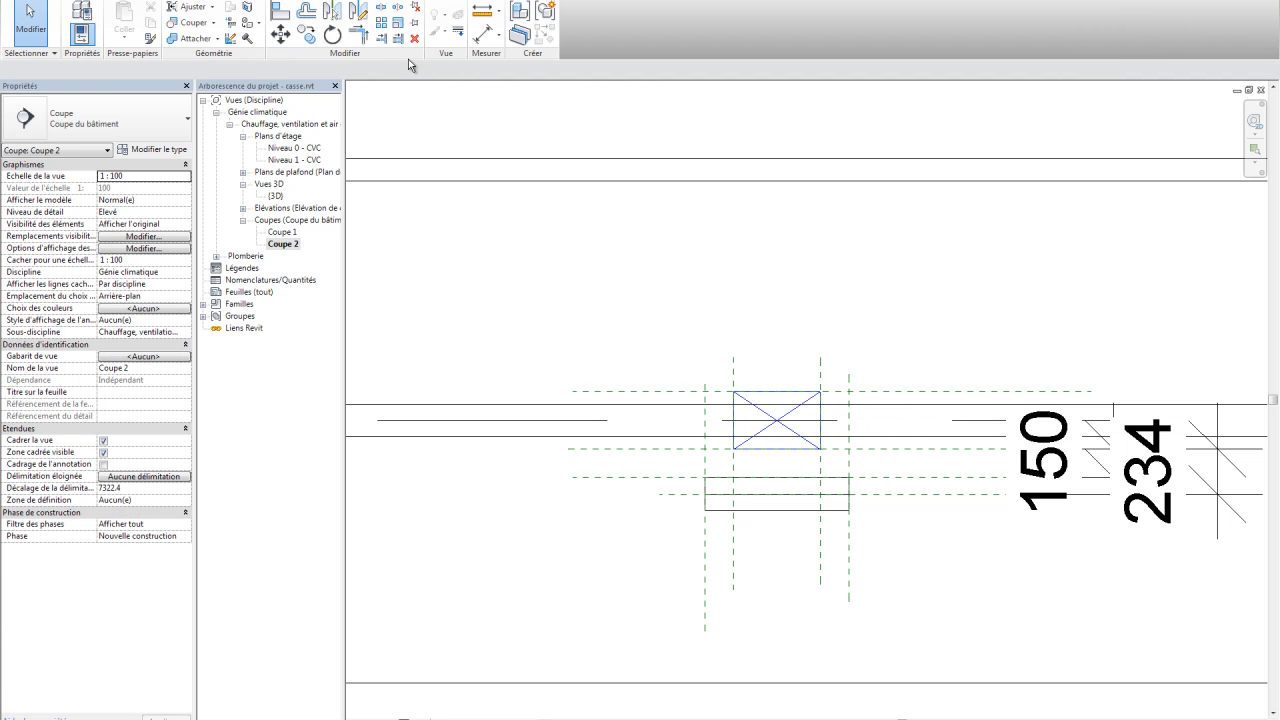
pyautogui.click(383, 8)
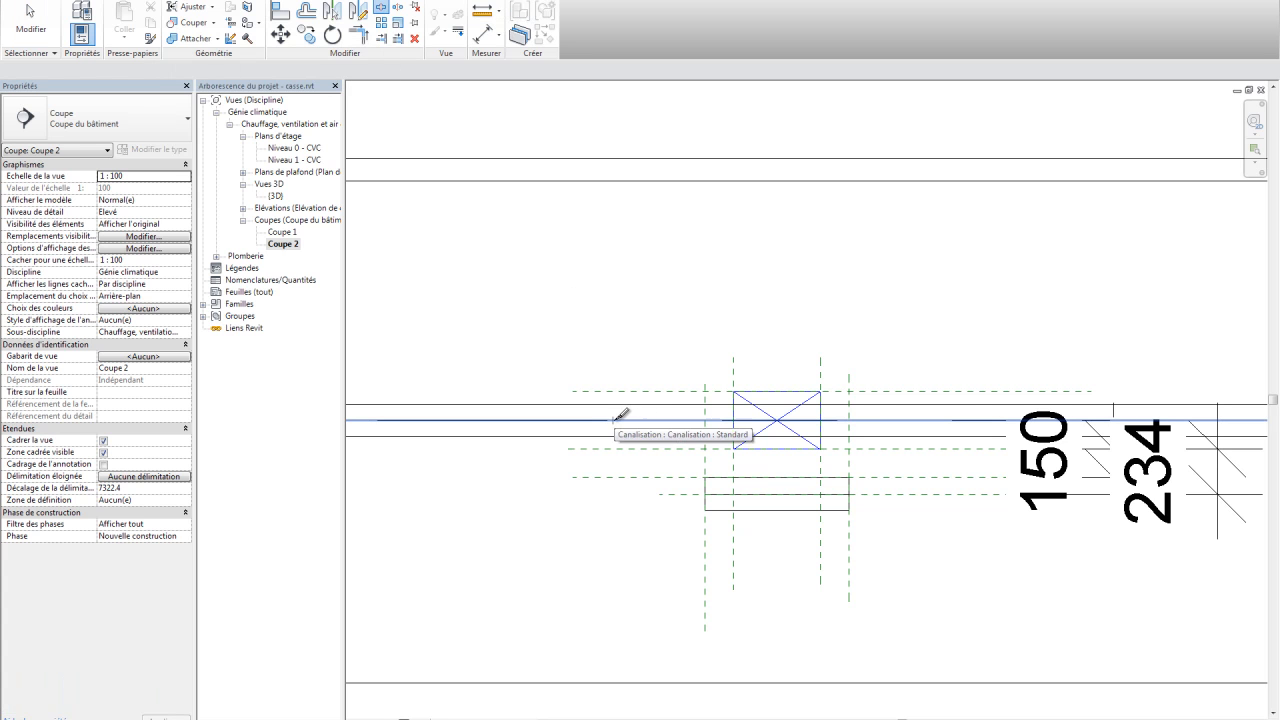
pyautogui.click(626, 419)
pyautogui.click(962, 419)
pyautogui.click(30, 25)
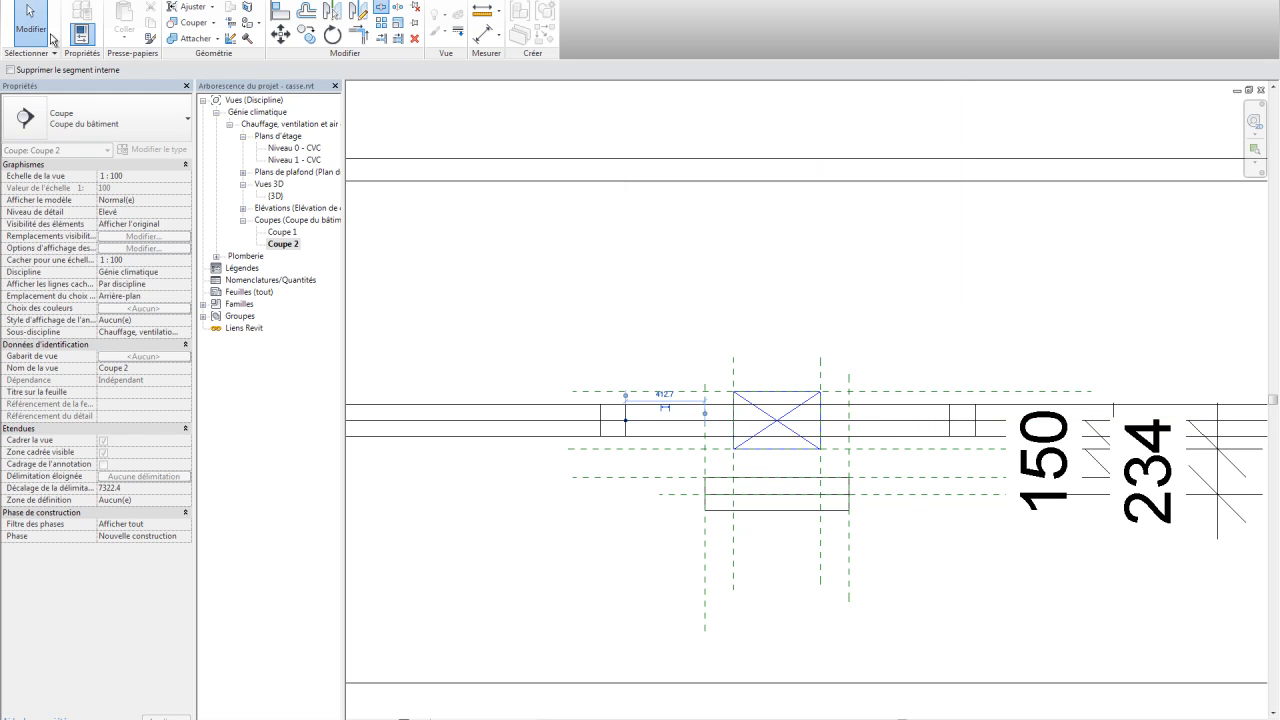
# Delete the main pipe's middle segment crossing the duct and the union fittings left at both cuts.
pyautogui.click(872, 436)
pyautogui.click(874, 436)
pyautogui.press('Delete')
pyautogui.press('Delete')
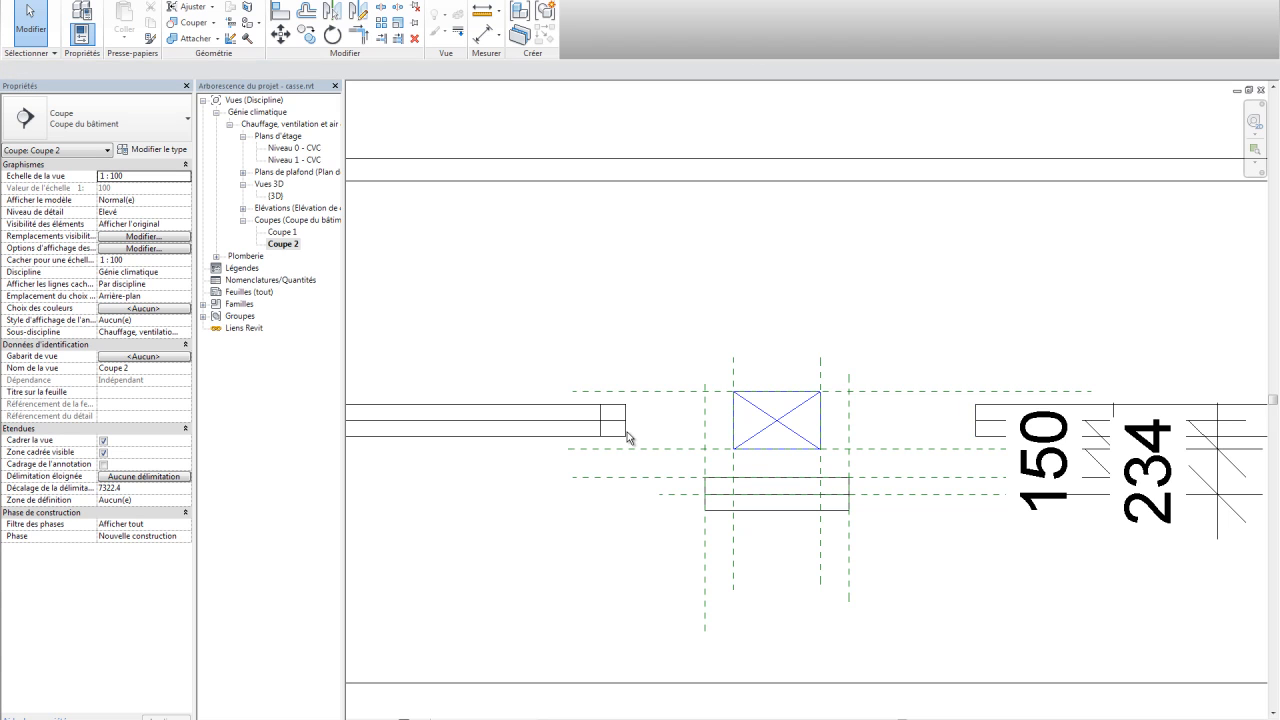
pyautogui.click(644, 450)
pyautogui.press('Delete')
# Draw a 45° pipe about 543 mm long from the lower pipe's left end to the main pipe's axis and connect it to the left run.
pyautogui.click(164, 1)
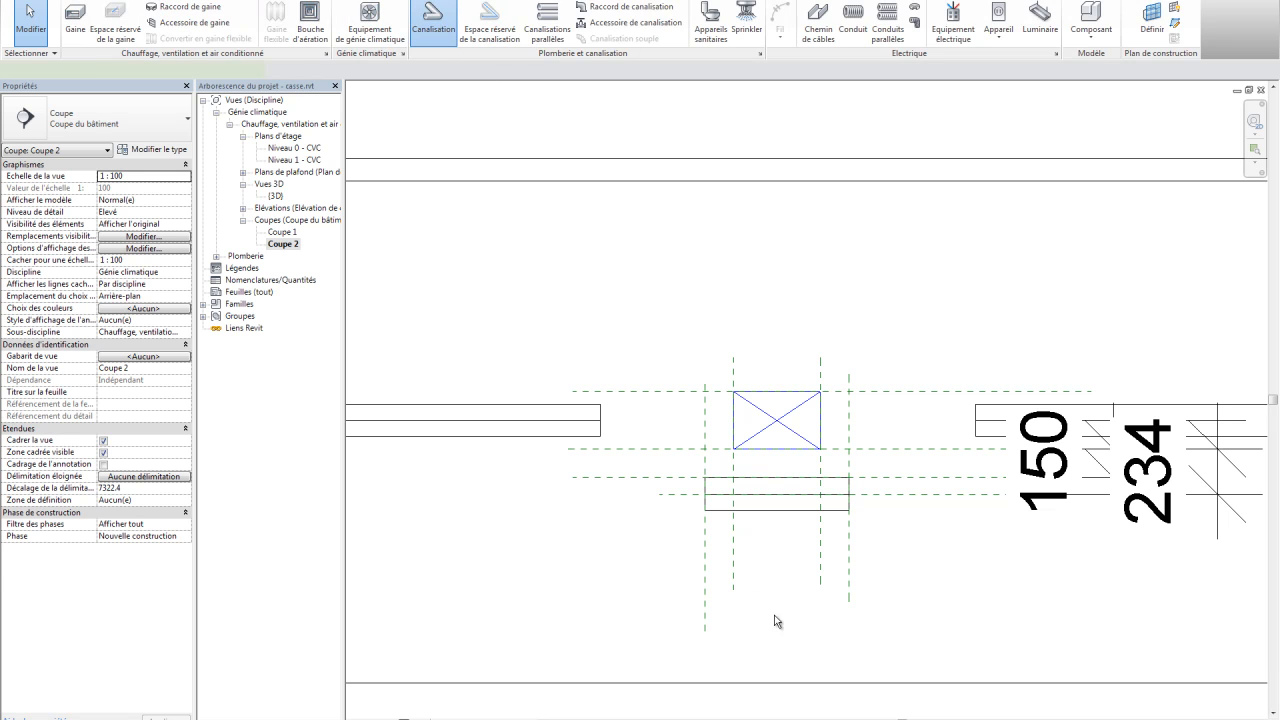
pyautogui.click(706, 494)
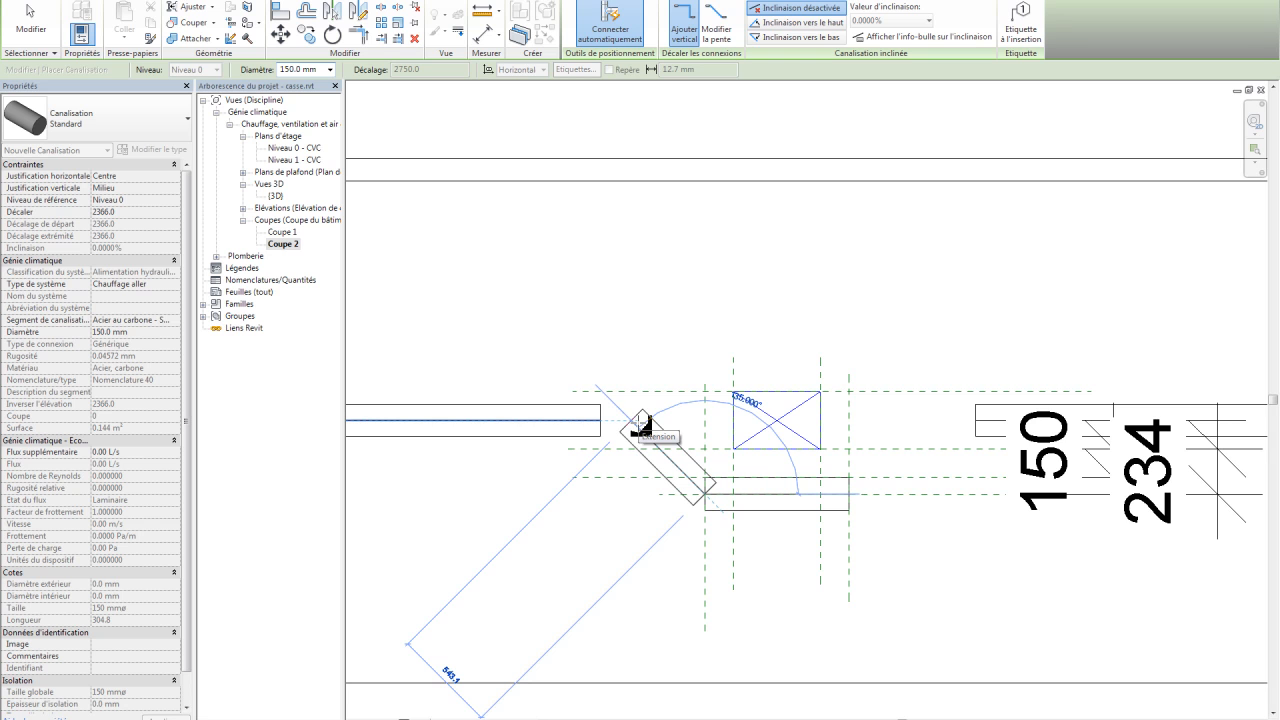
pyautogui.click(630, 421)
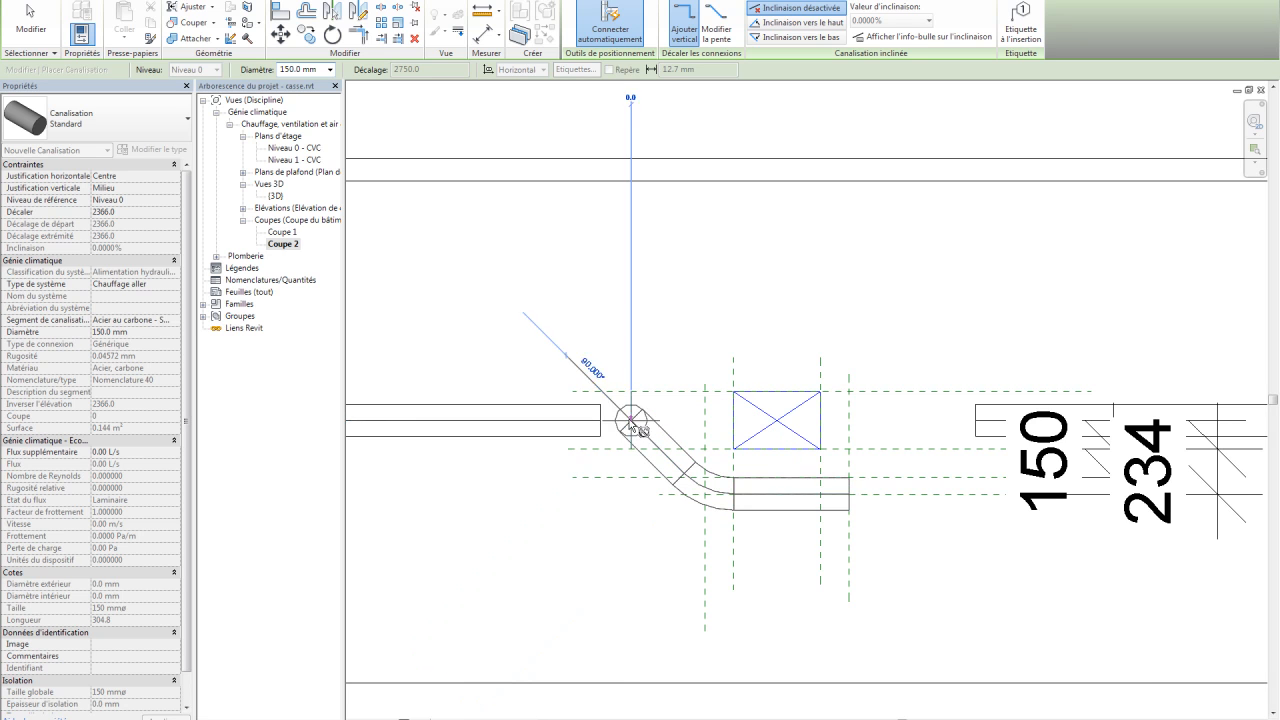
pyautogui.press('Escape')
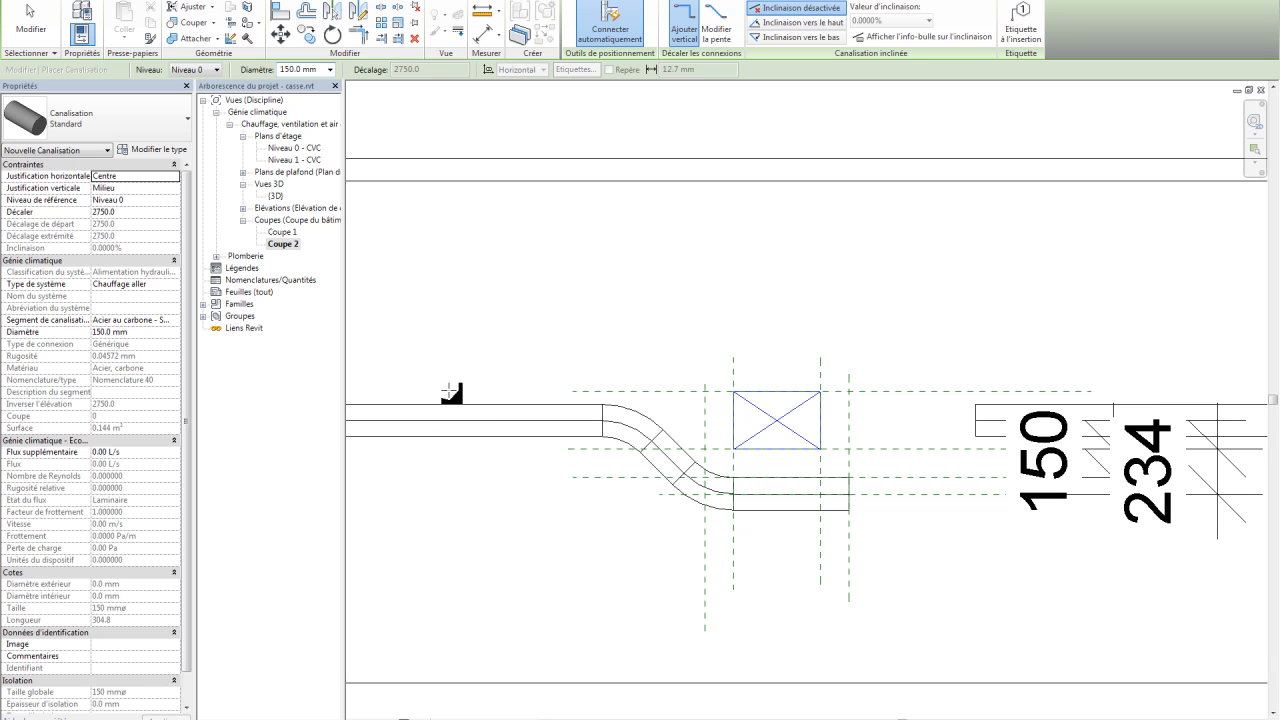
# Draw a 45° pipe about 543 mm long from the lower pipe's right end to the main pipe's axis and connect it to the right run.
pyautogui.click(735, 481)
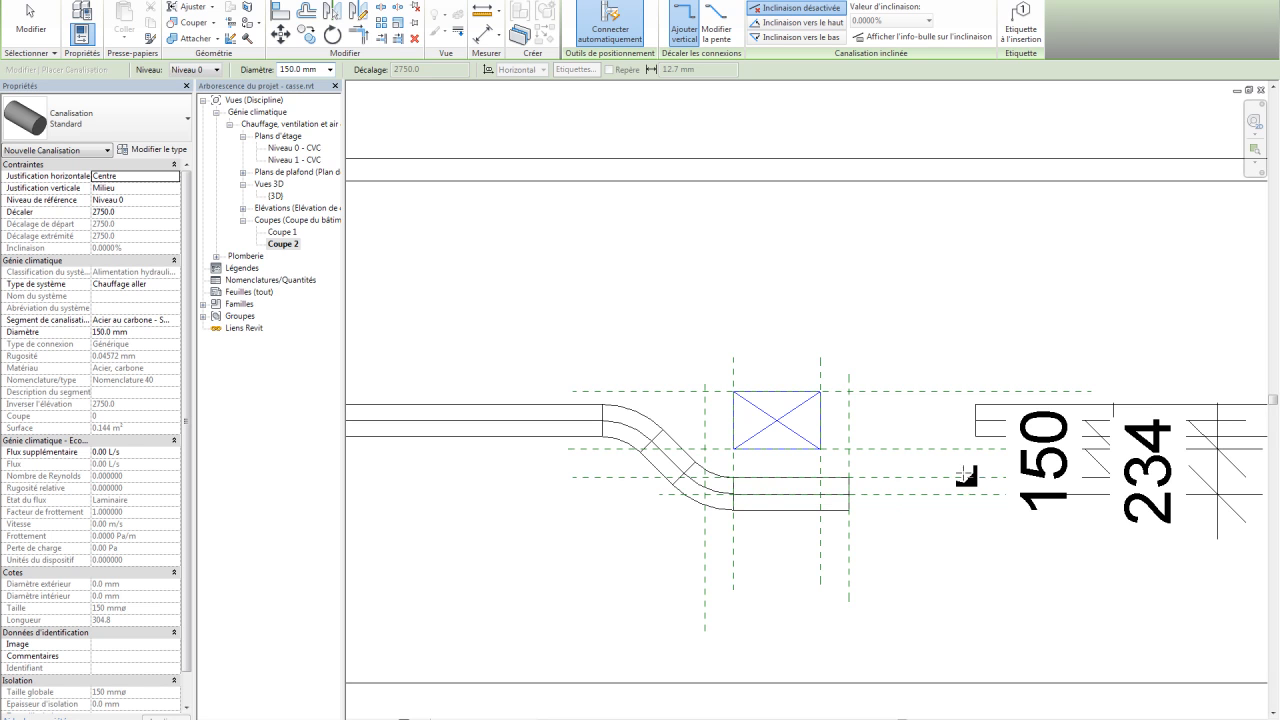
pyautogui.click(851, 495)
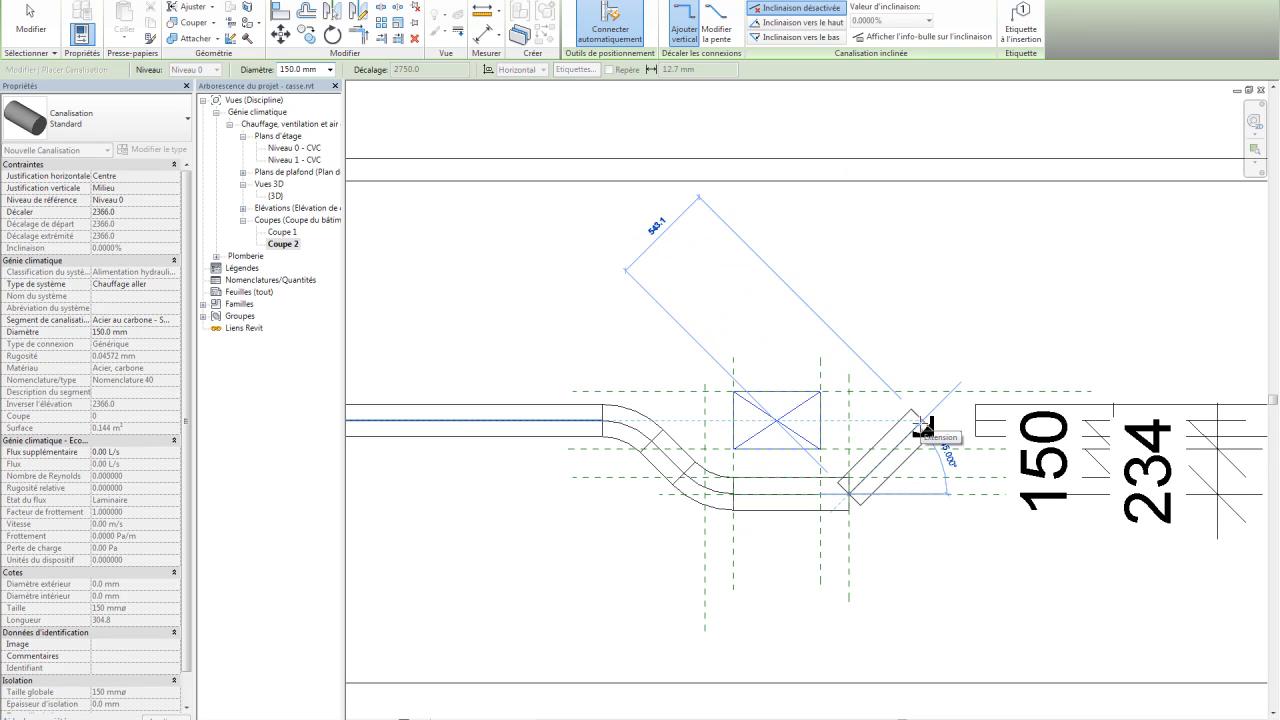
pyautogui.click(921, 422)
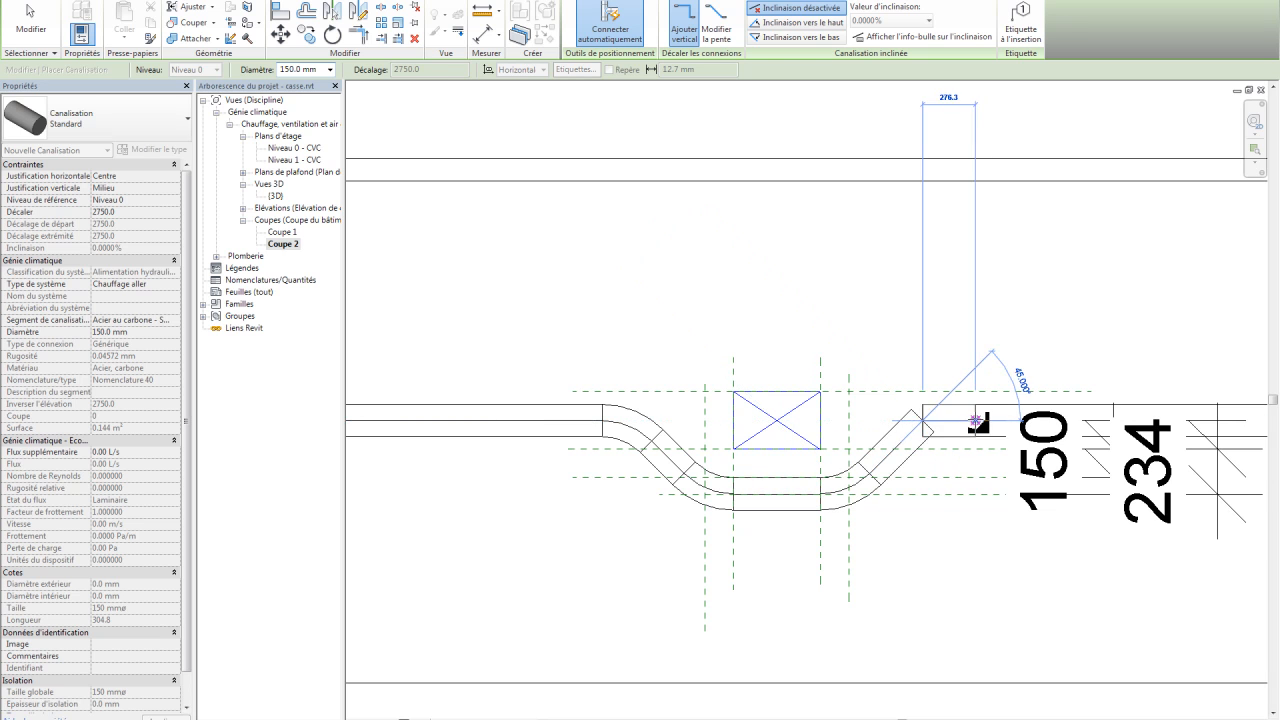
pyautogui.press('Escape')
pyautogui.press('Escape')
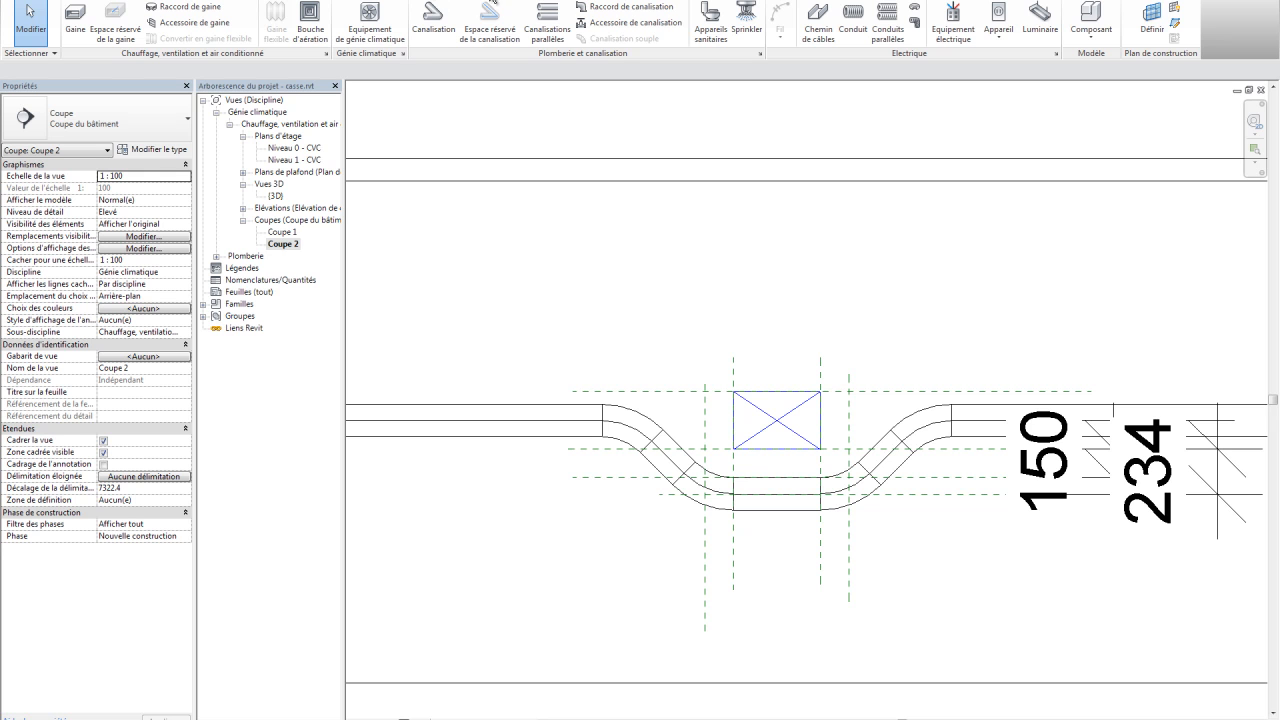
# Switch to the Niveau 0 - CVC floor plan of Projet2 and inspect the middle pipe with its elbow and angled branch.
pyautogui.click(433, 2)
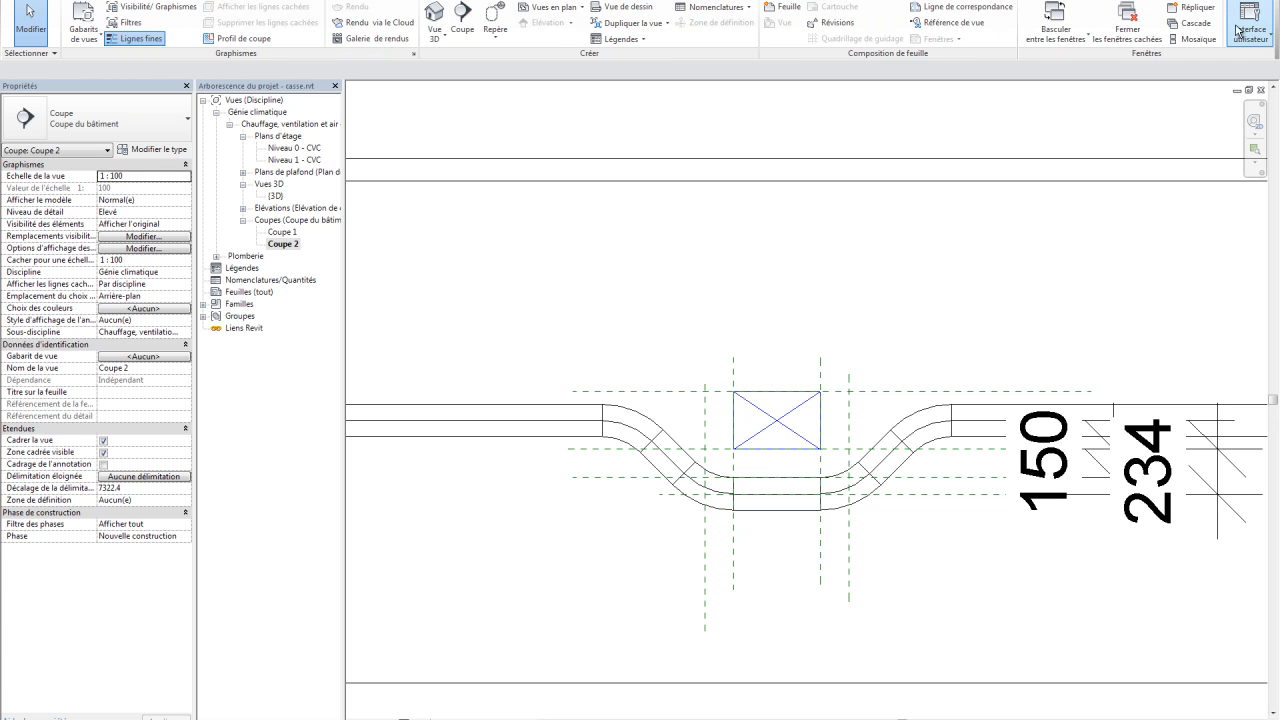
pyautogui.click(1073, 47)
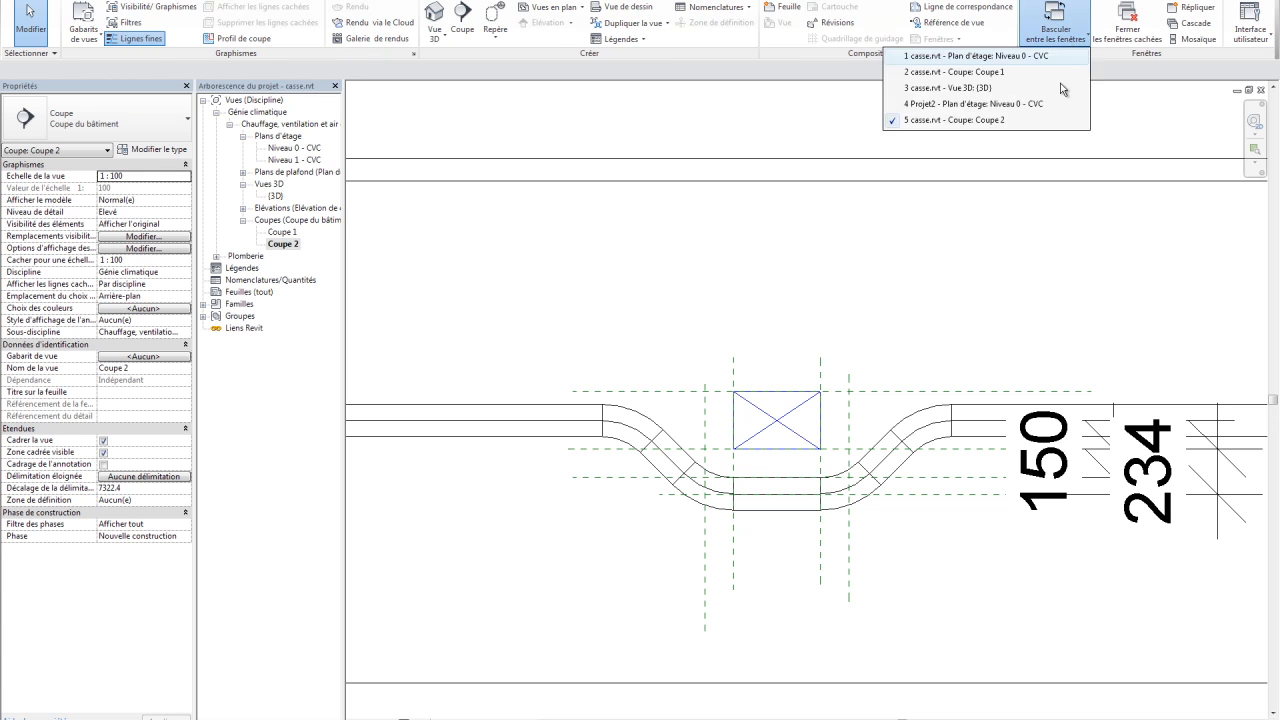
pyautogui.click(953, 104)
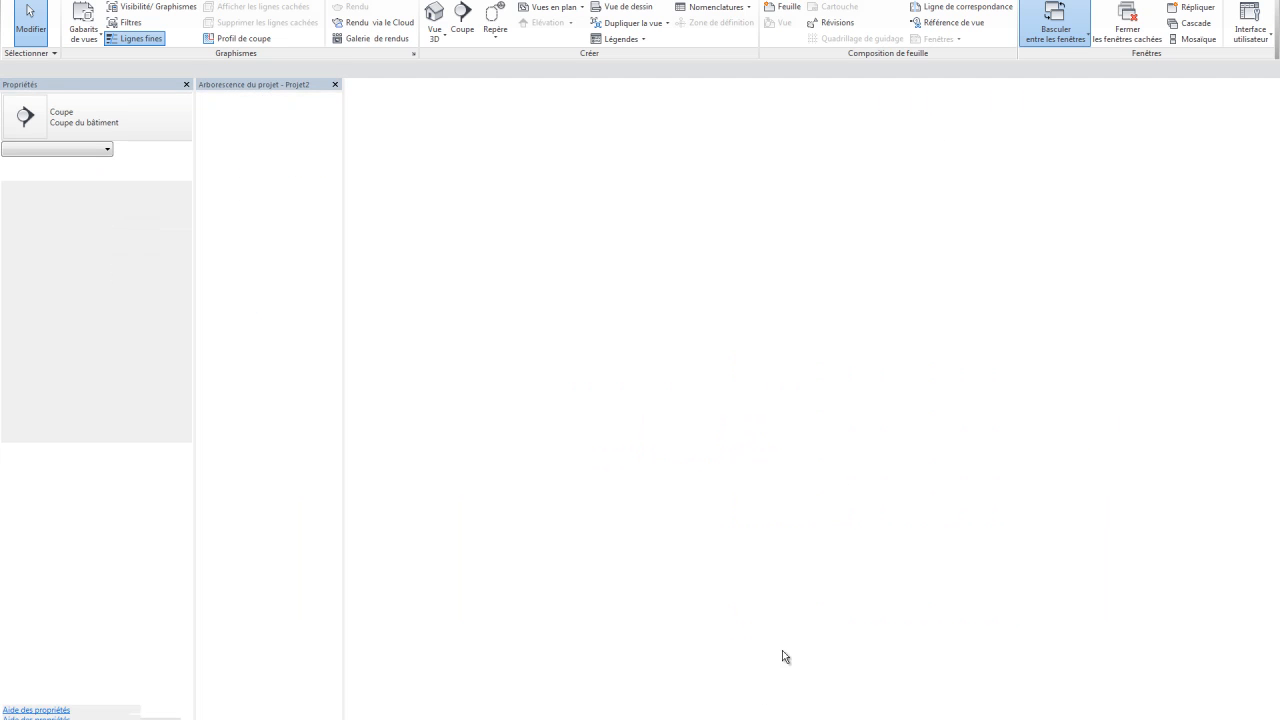
pyautogui.moveTo(737, 434); pyautogui.dragTo(742, 528, button='middle')
pyautogui.scroll(1, 740, 526)
pyautogui.scroll(-2, 735, 522)
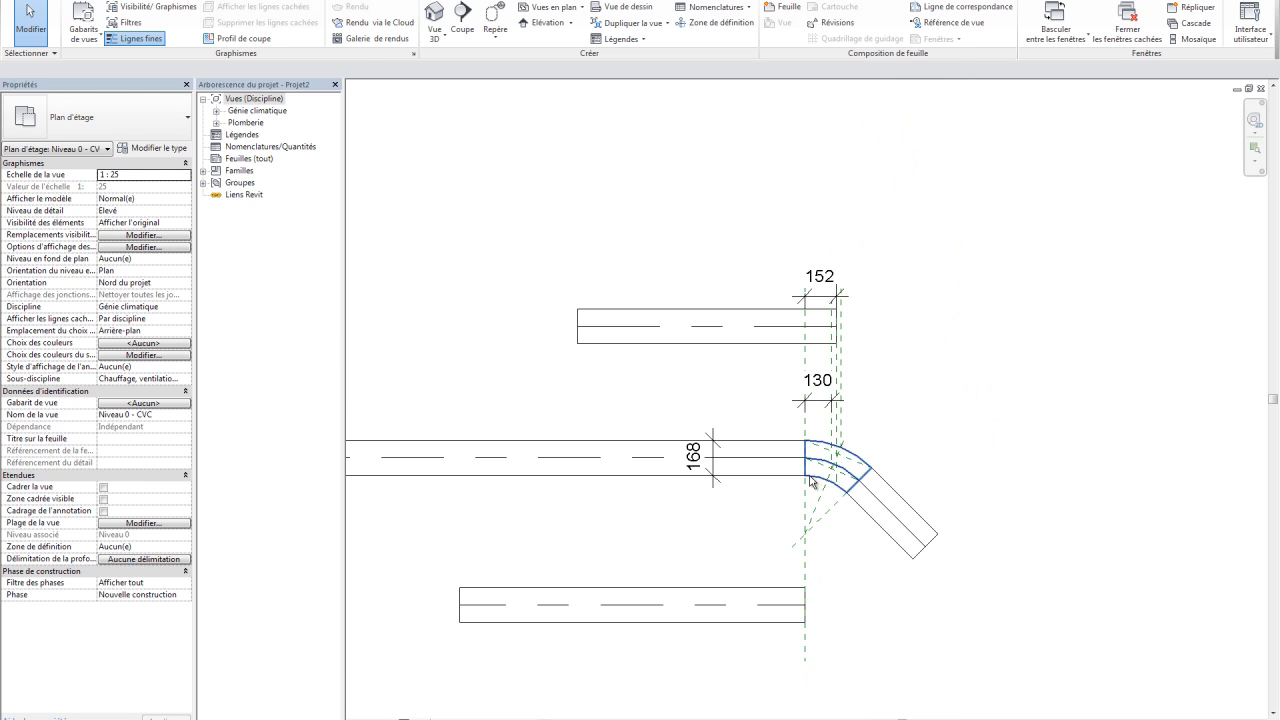
pyautogui.click(661, 479)
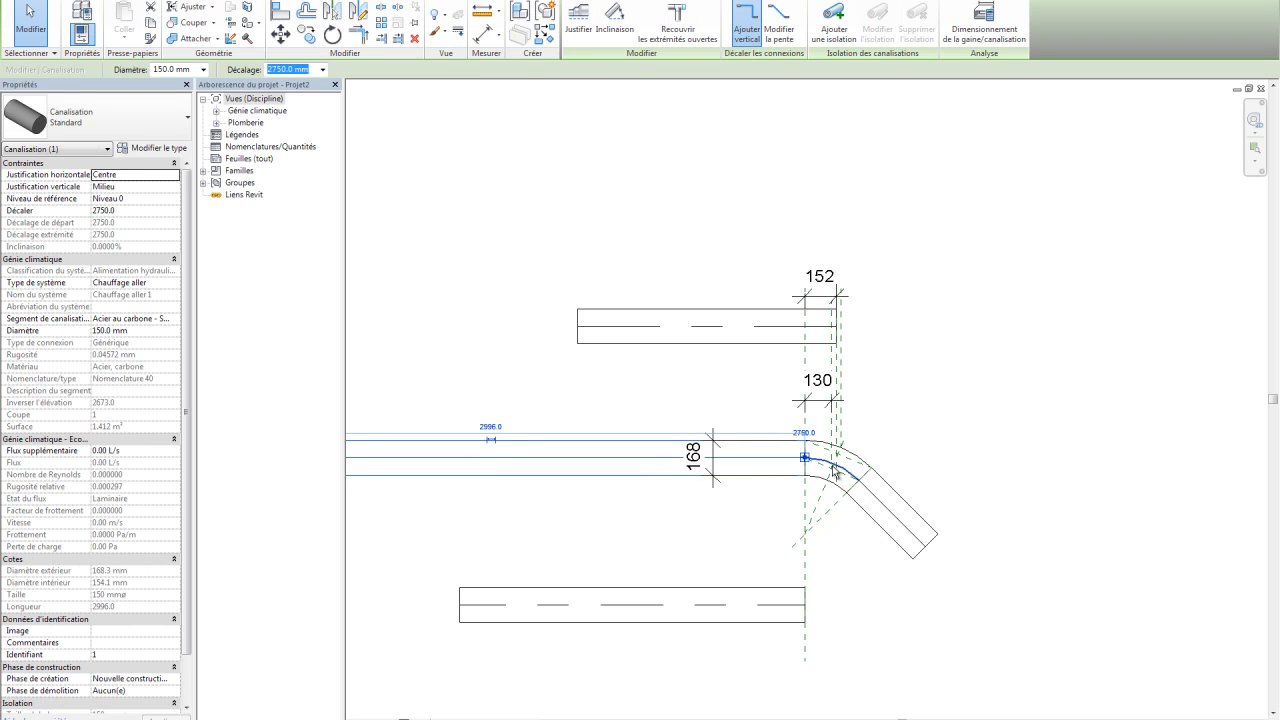
pyautogui.click(931, 548)
pyautogui.click(1023, 552)
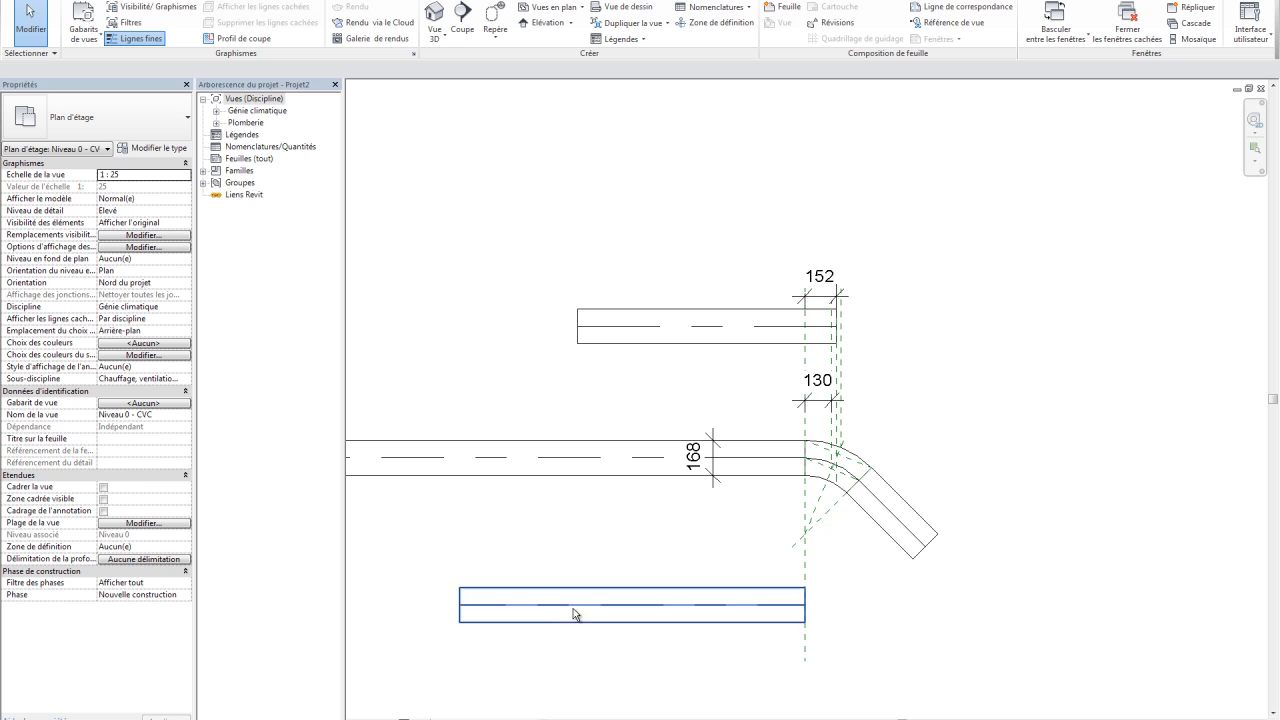
# Draw a 150 mm pipe sloping down at about 45° from the lower pipe's right end to form an elbow.
pyautogui.click(812, 621)
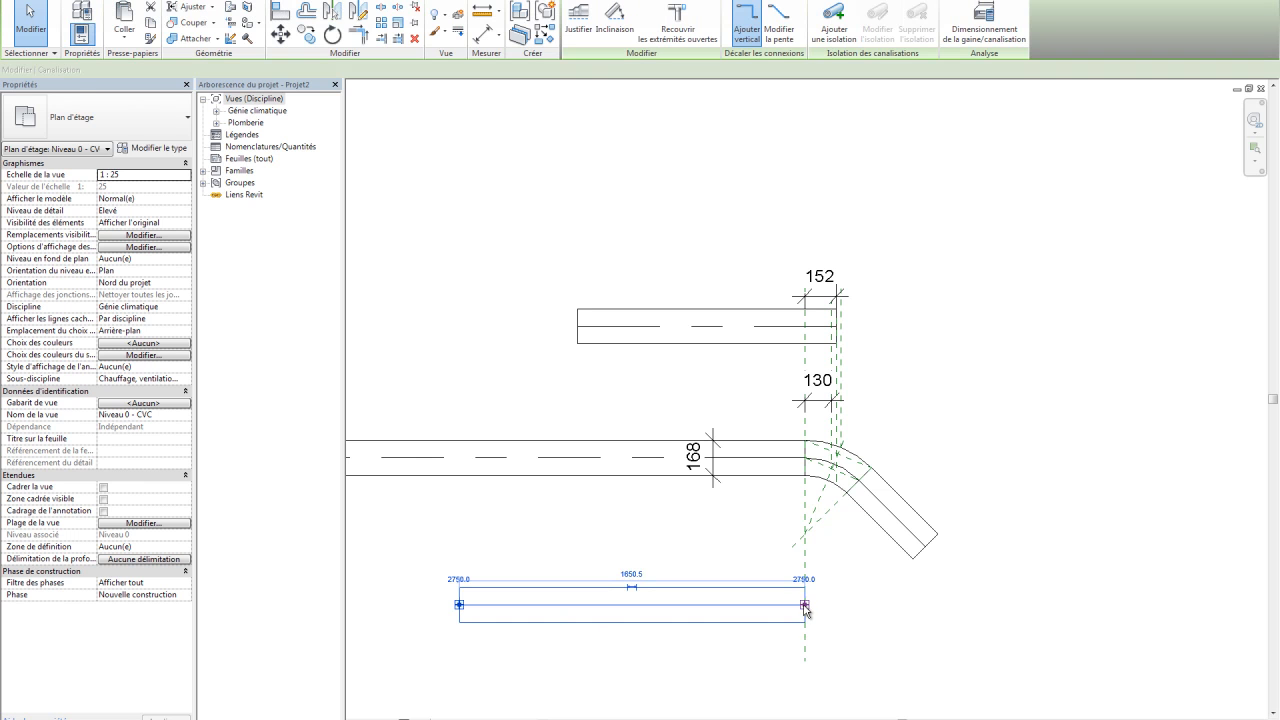
pyautogui.moveTo(711, 604); pyautogui.dragTo(805, 604)
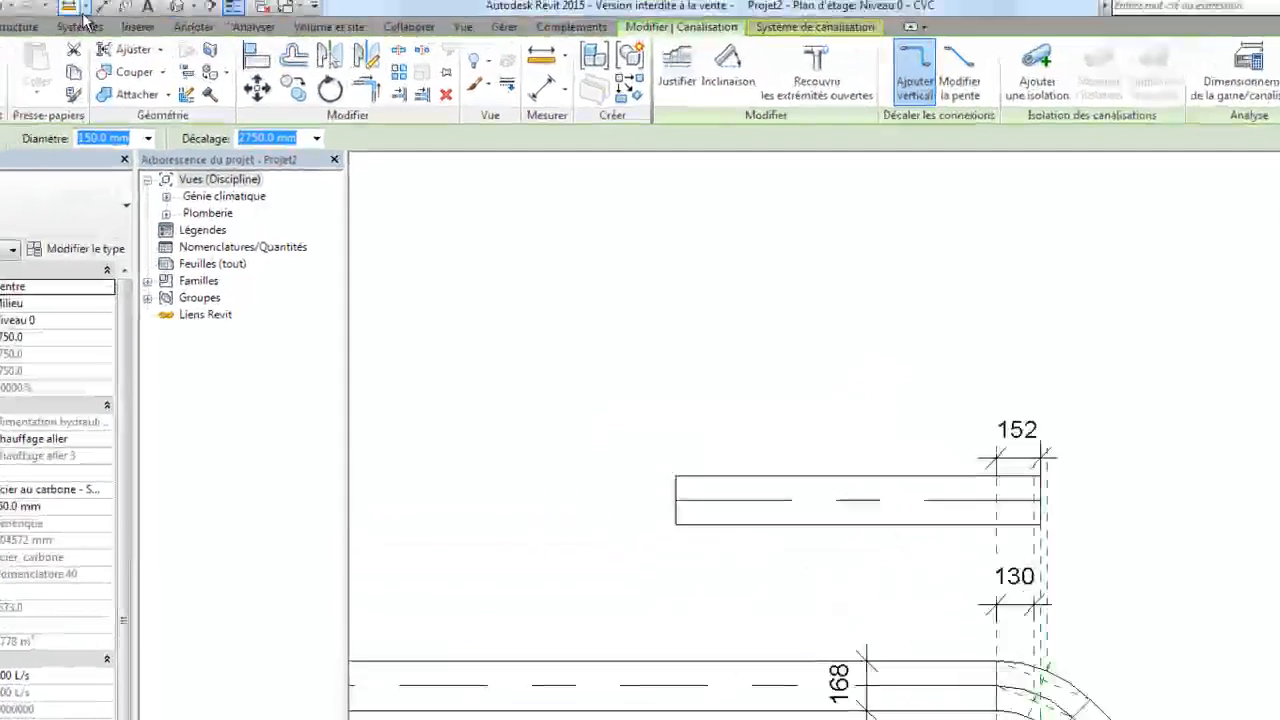
pyautogui.click(66, 36)
pyautogui.click(500, 78)
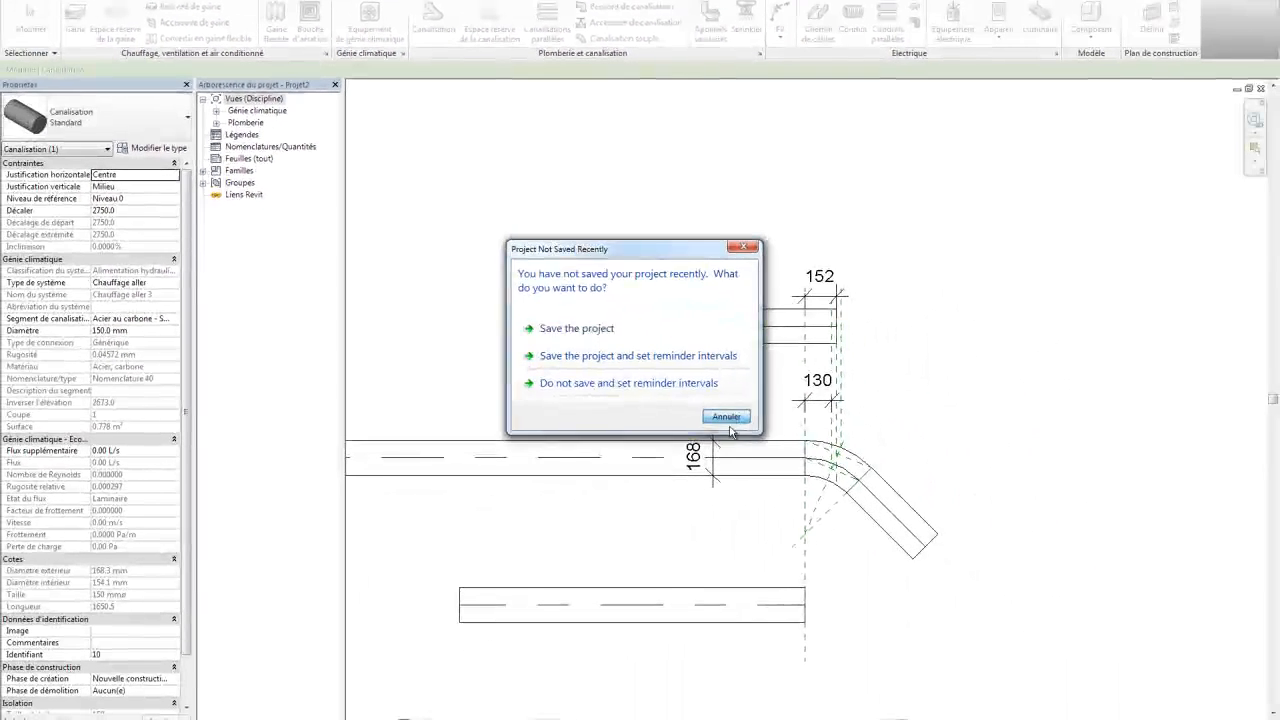
pyautogui.click(728, 420)
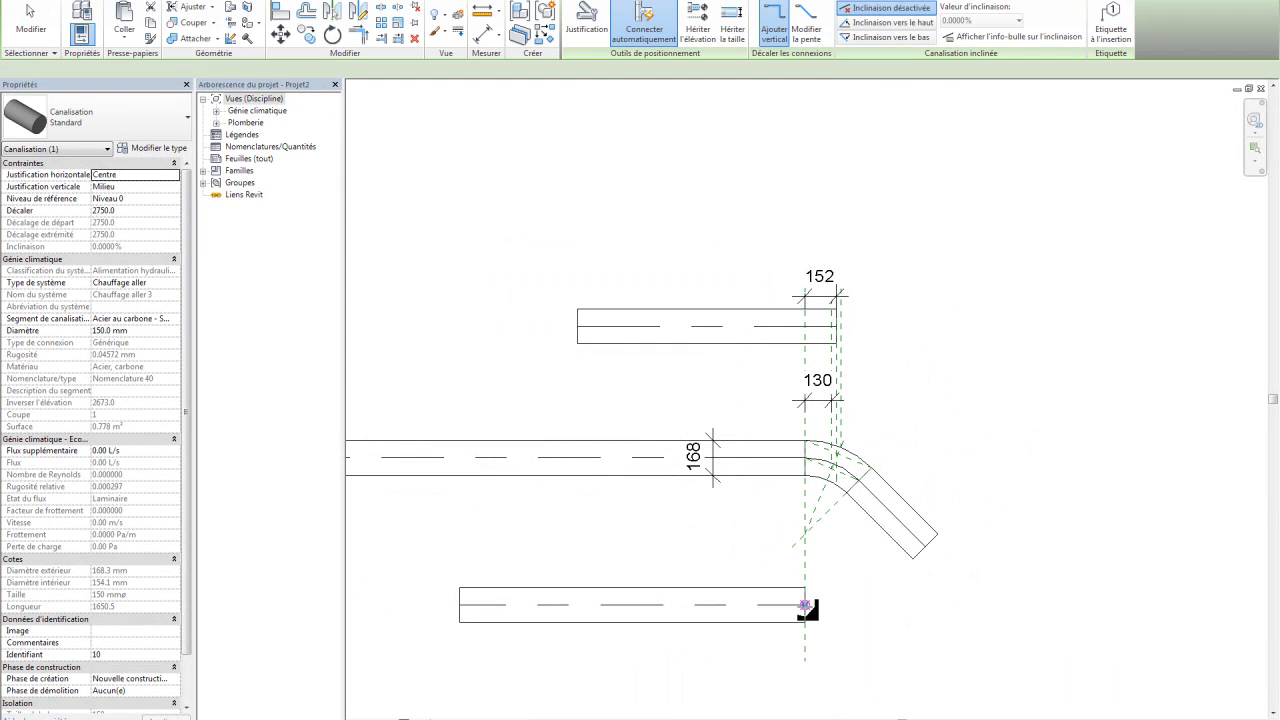
pyautogui.click(806, 607)
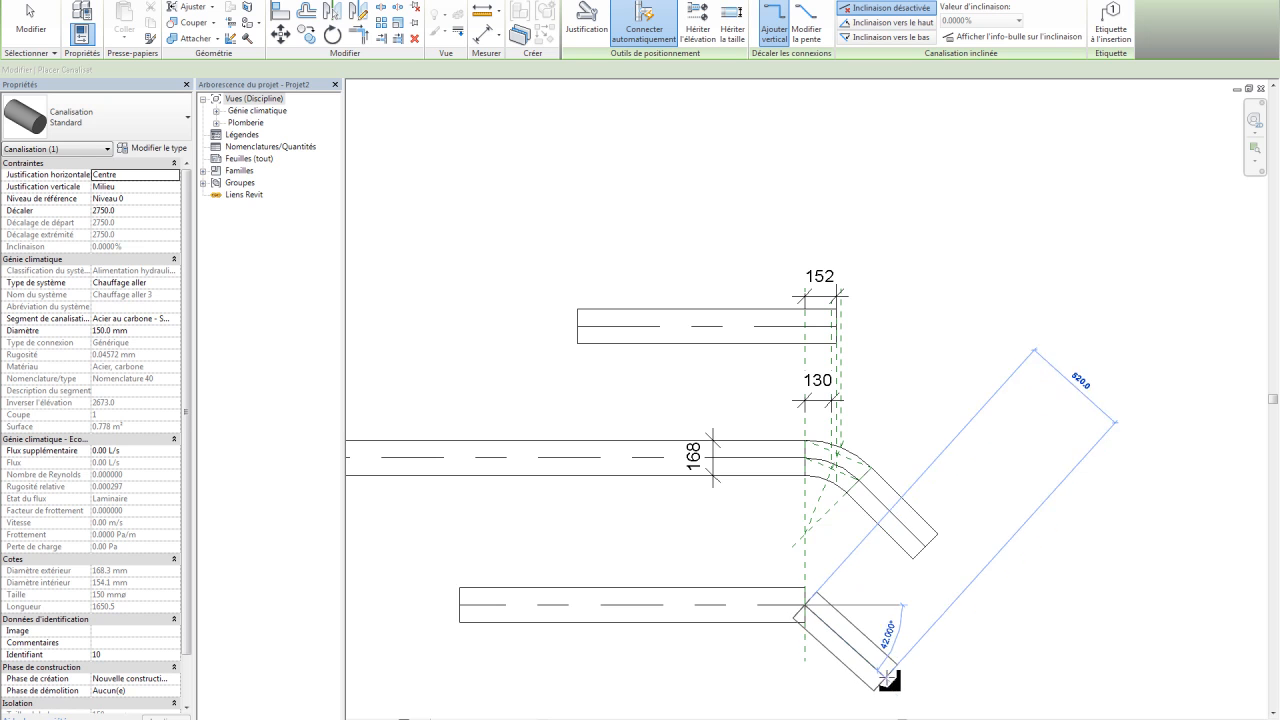
pyautogui.click(888, 685)
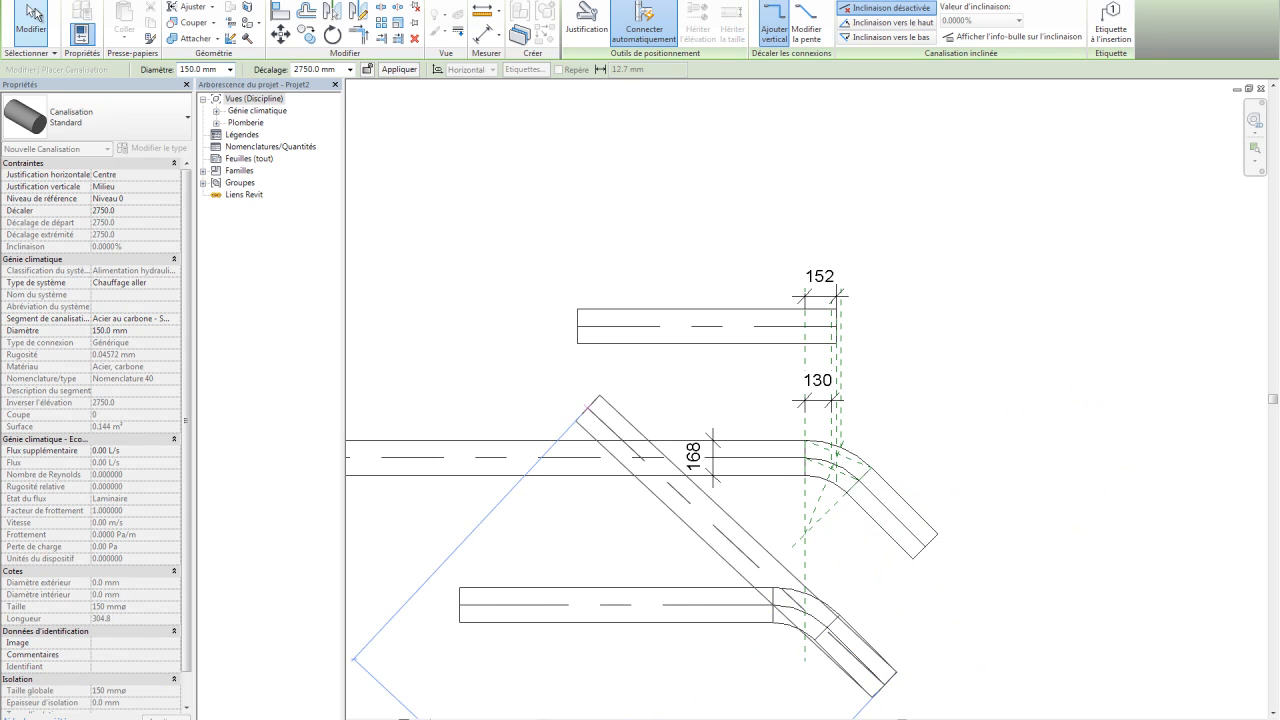
pyautogui.press('Escape')
pyautogui.press('Escape')
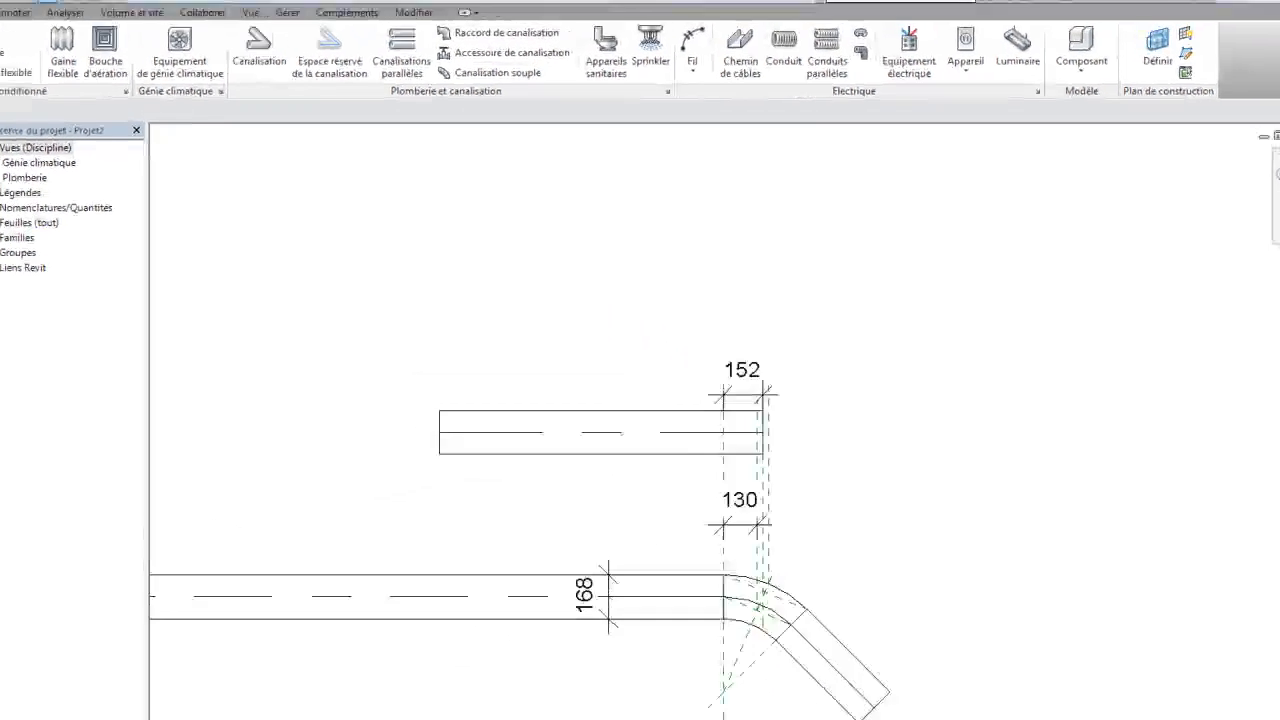
# Draw a 150 mm pipe sloping down at about 45° from the upper pipe's right end to form an elbow.
pyautogui.click(66, 95)
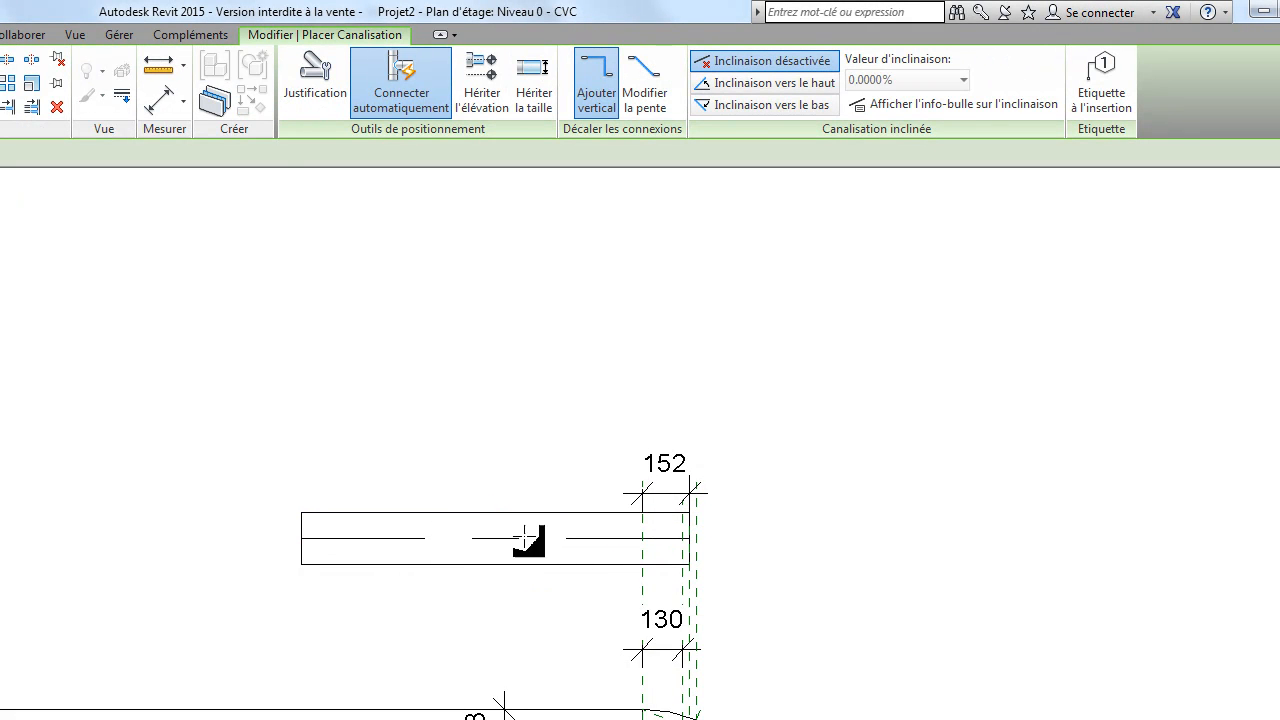
pyautogui.click(692, 538)
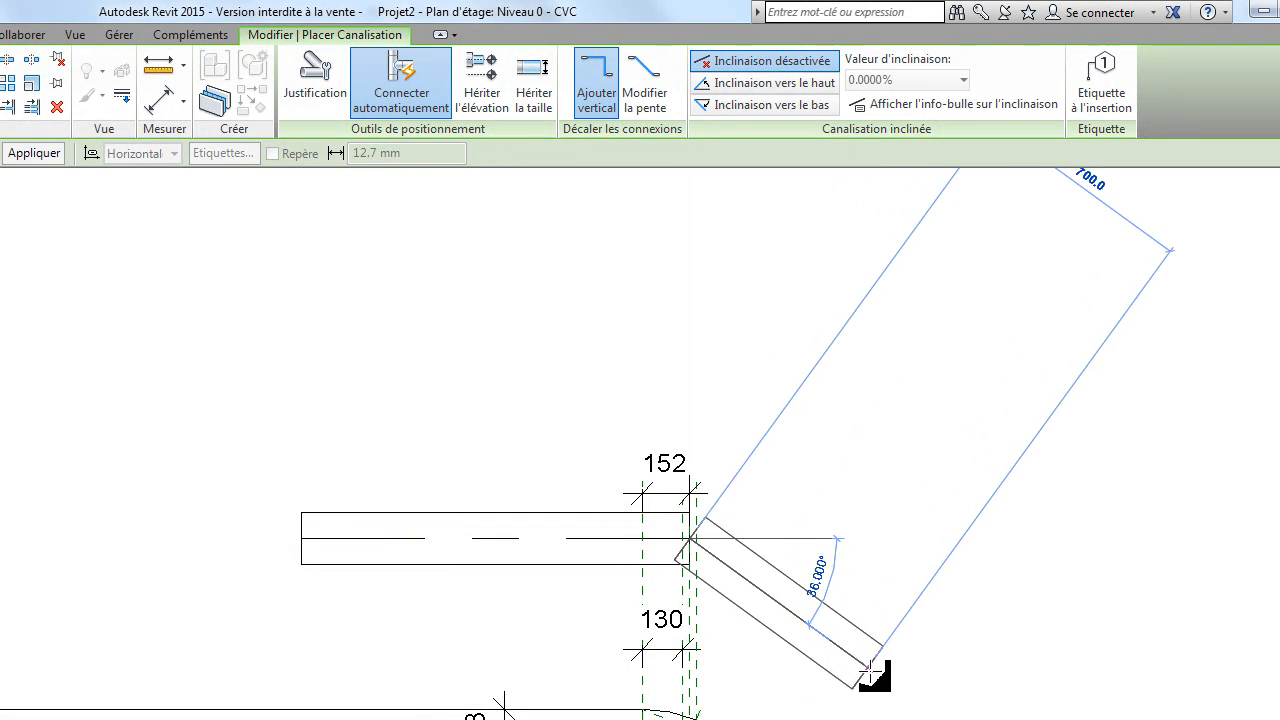
pyautogui.click(870, 710)
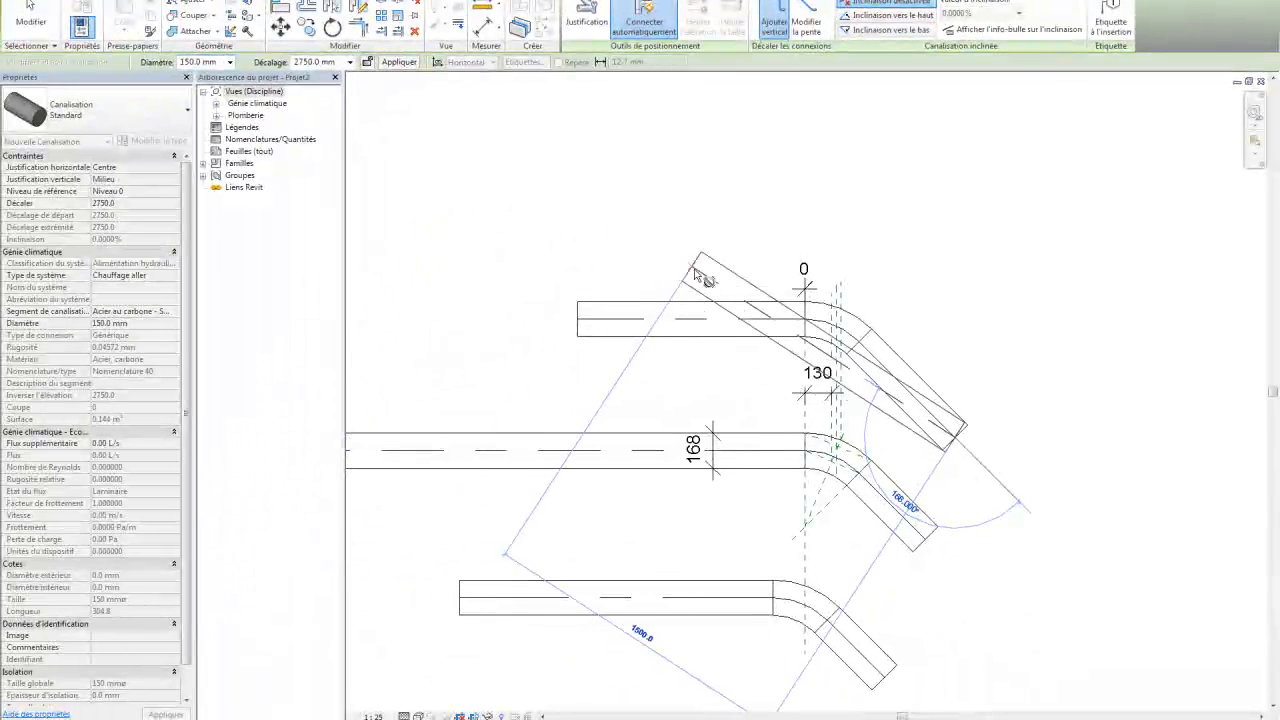
pyautogui.press('Escape')
pyautogui.press('Escape')
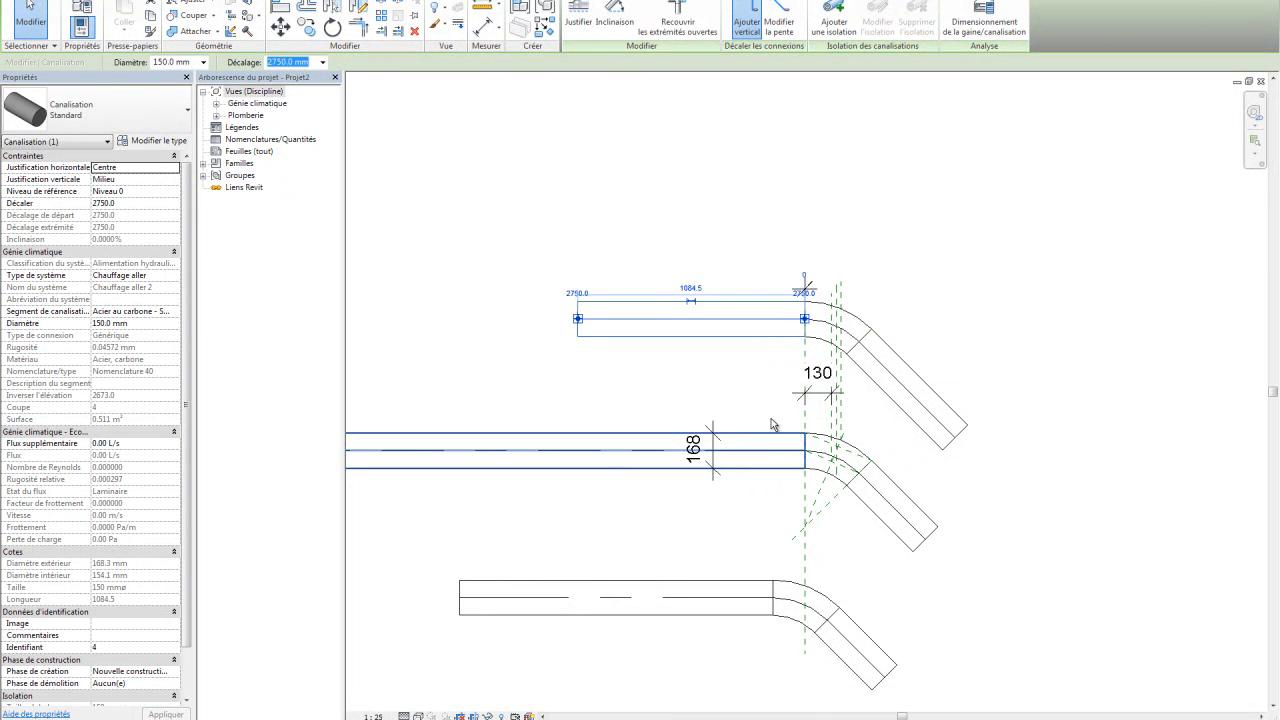
pyautogui.click(926, 234)
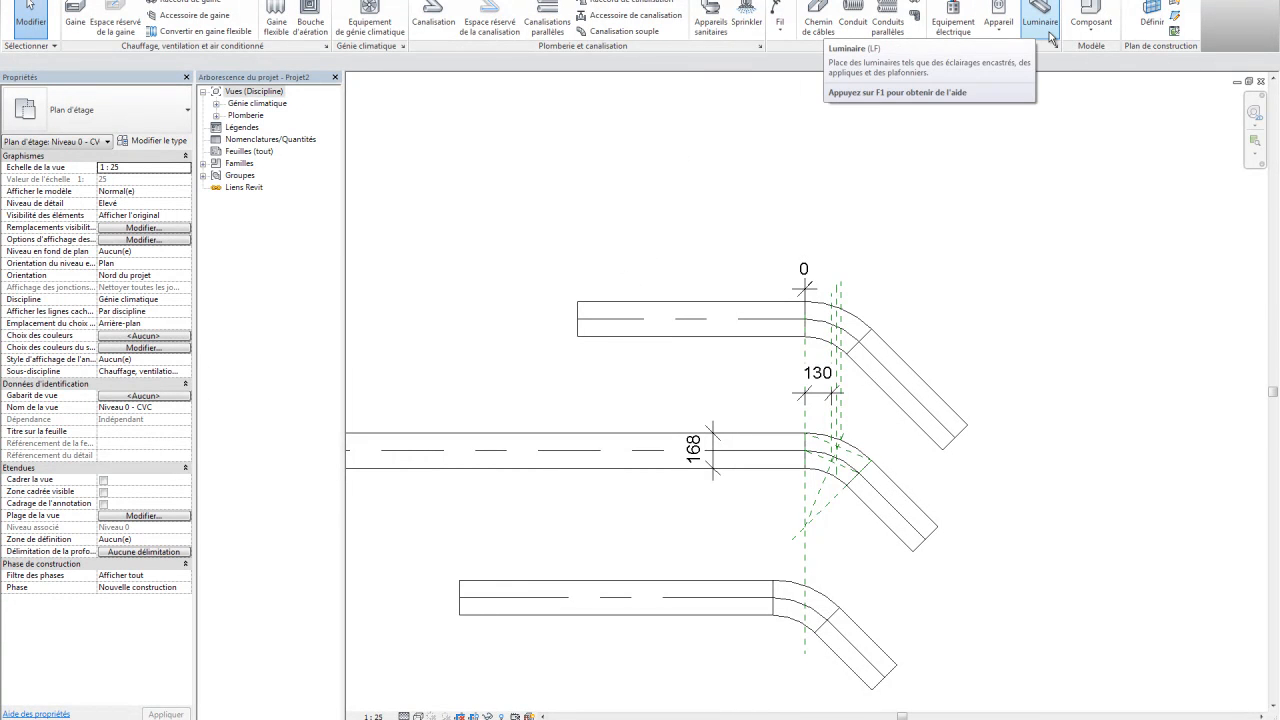
# Switch back to the Coupe 1 section of casse.rvt, framing the duct and the pipe bypass.
pyautogui.click(500, 0)
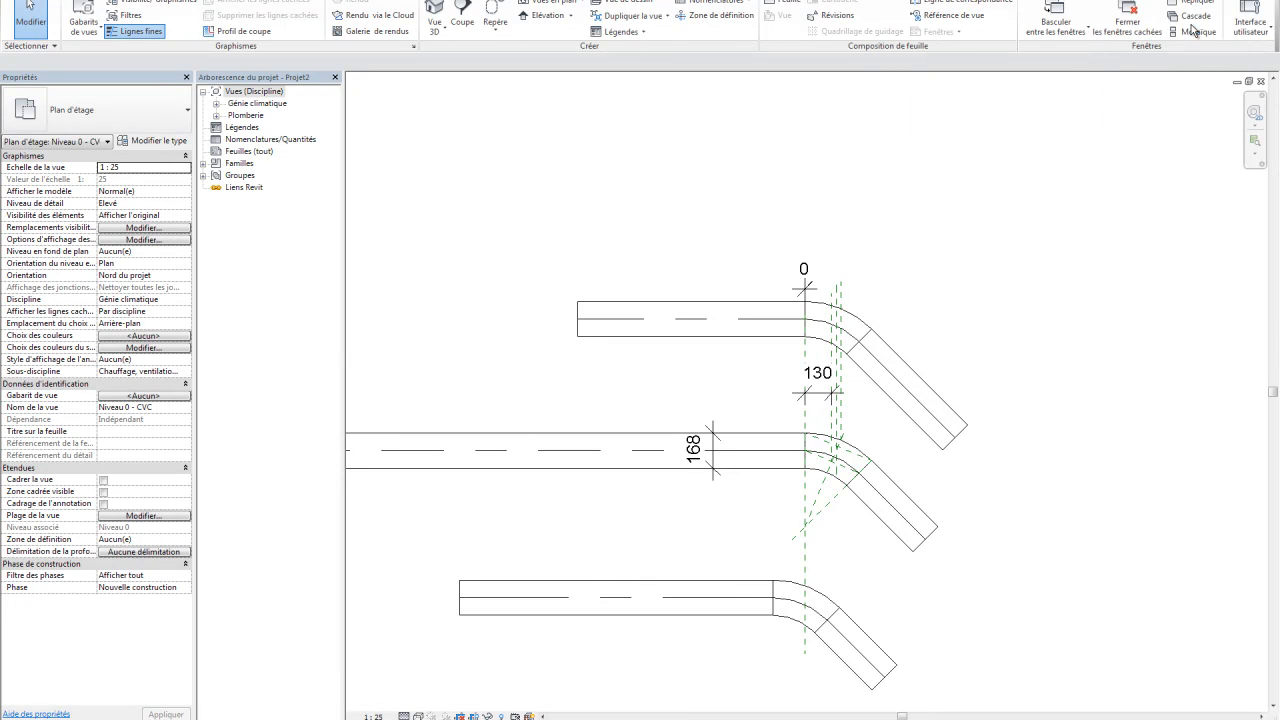
pyautogui.click(1056, 24)
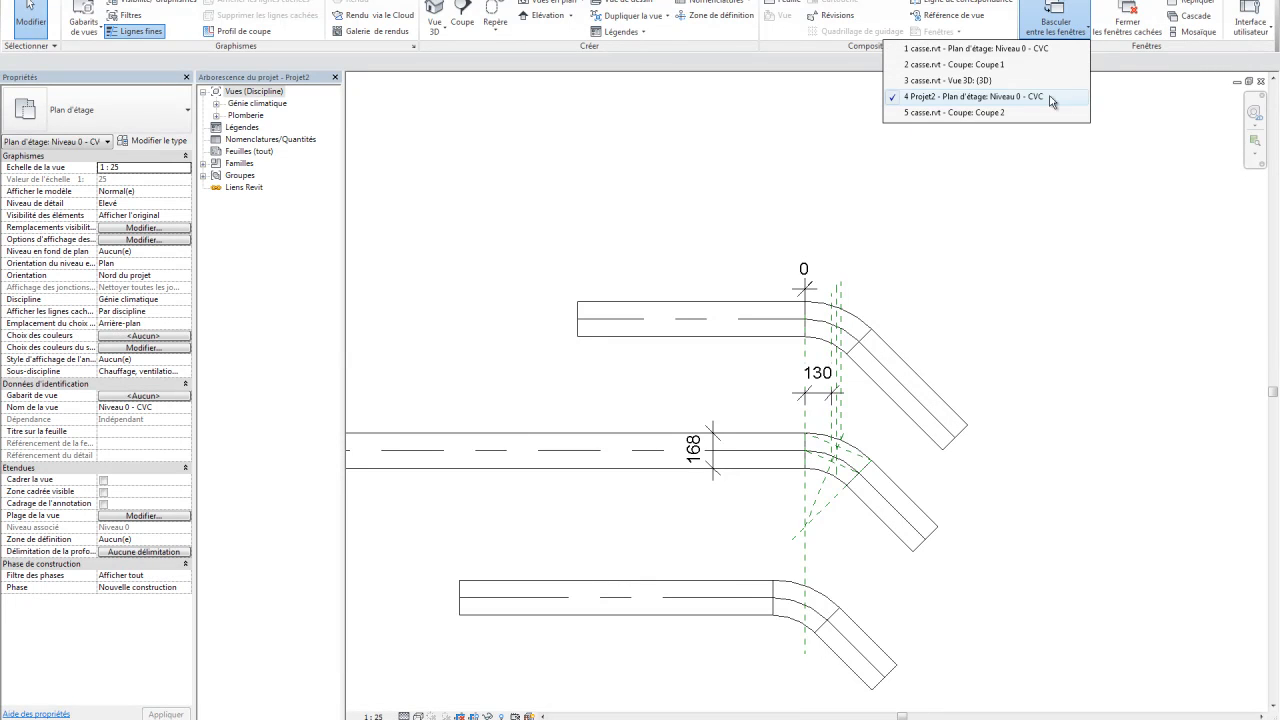
pyautogui.click(990, 64)
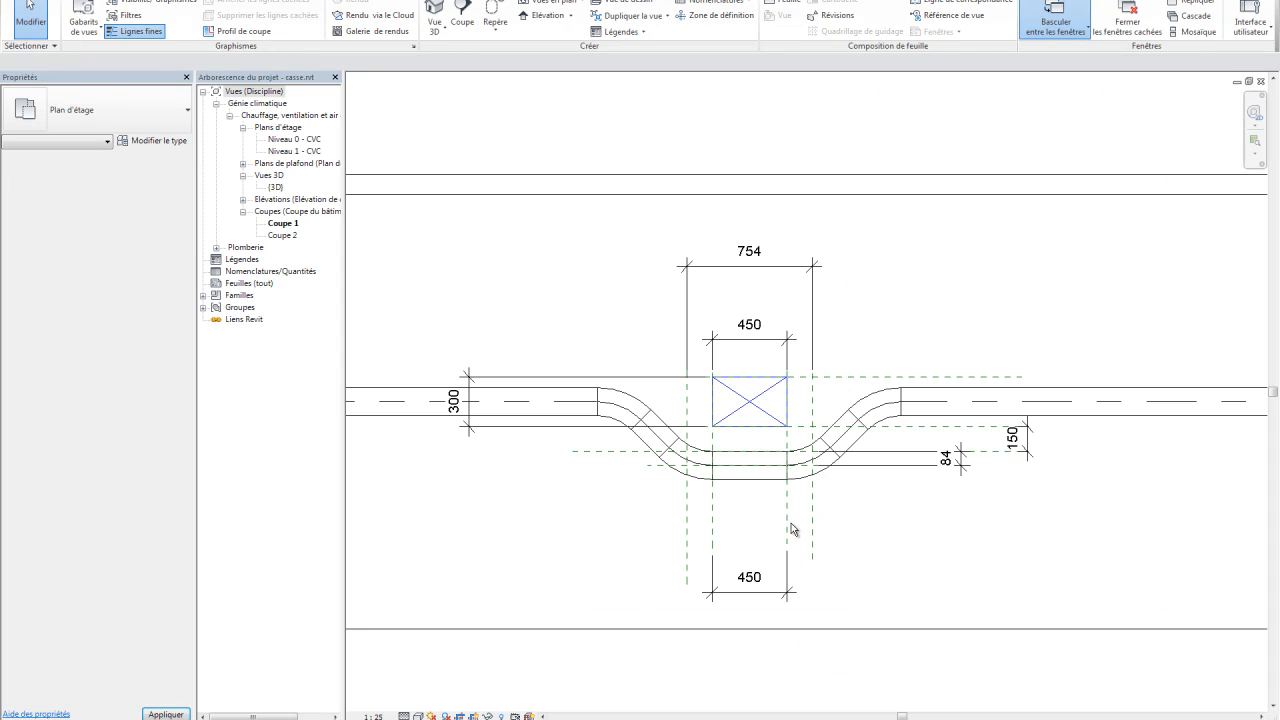
pyautogui.scroll(2, 751, 486)
pyautogui.scroll(-3, 750, 488)
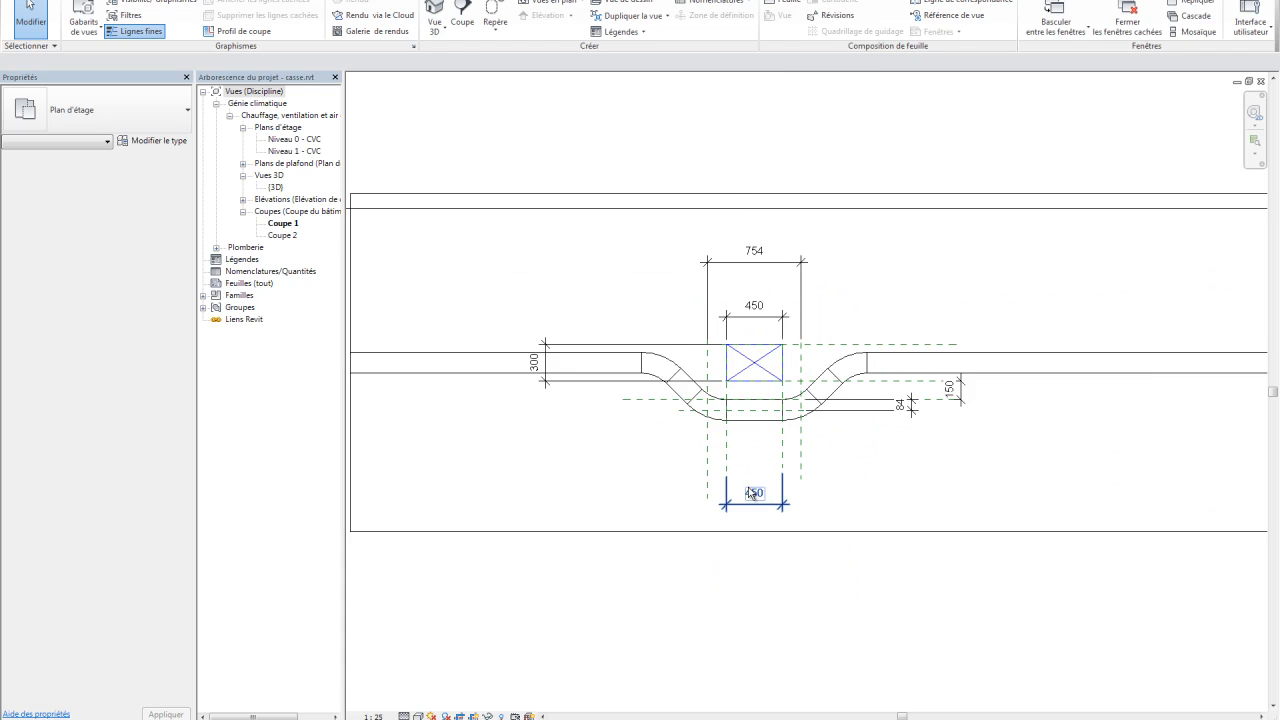
pyautogui.scroll(1, 750, 491)
pyautogui.scroll(2, 751, 493)
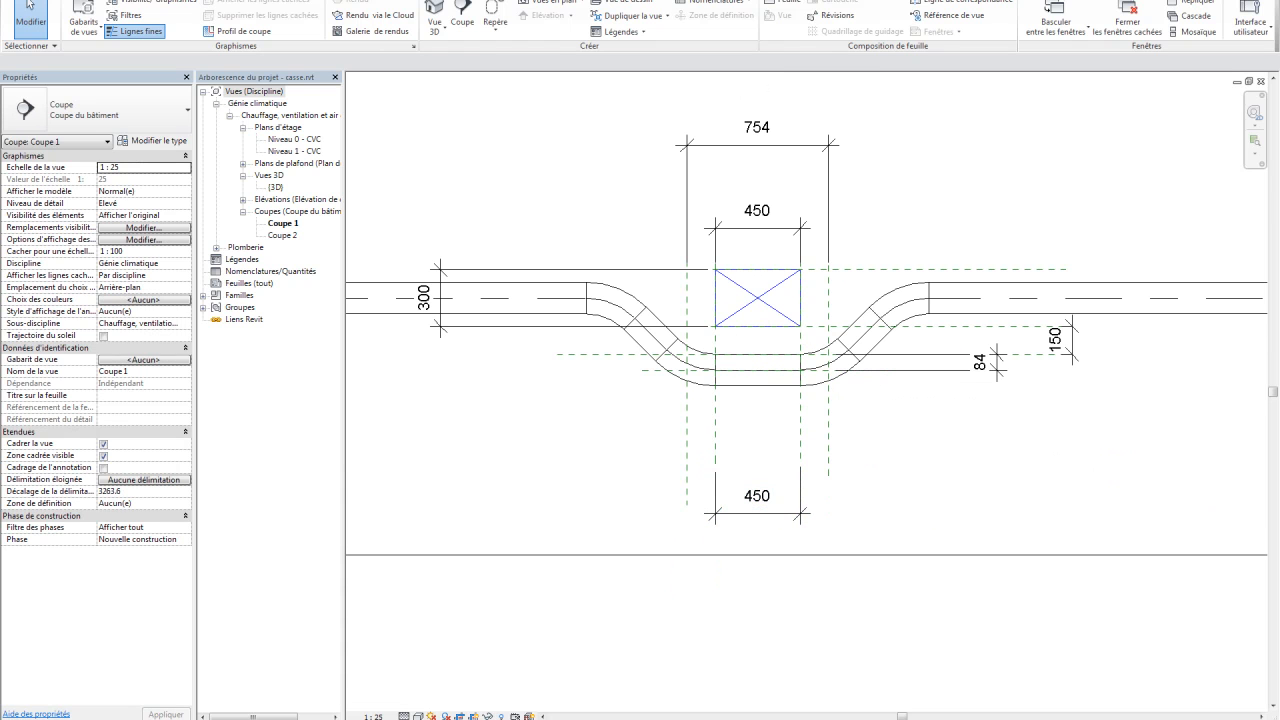
# Create a rectangular filled region with vertical hatching, 450 by 150 mm, between the duct's underside and the top of the bypass pipe.
pyautogui.click(290, 1)
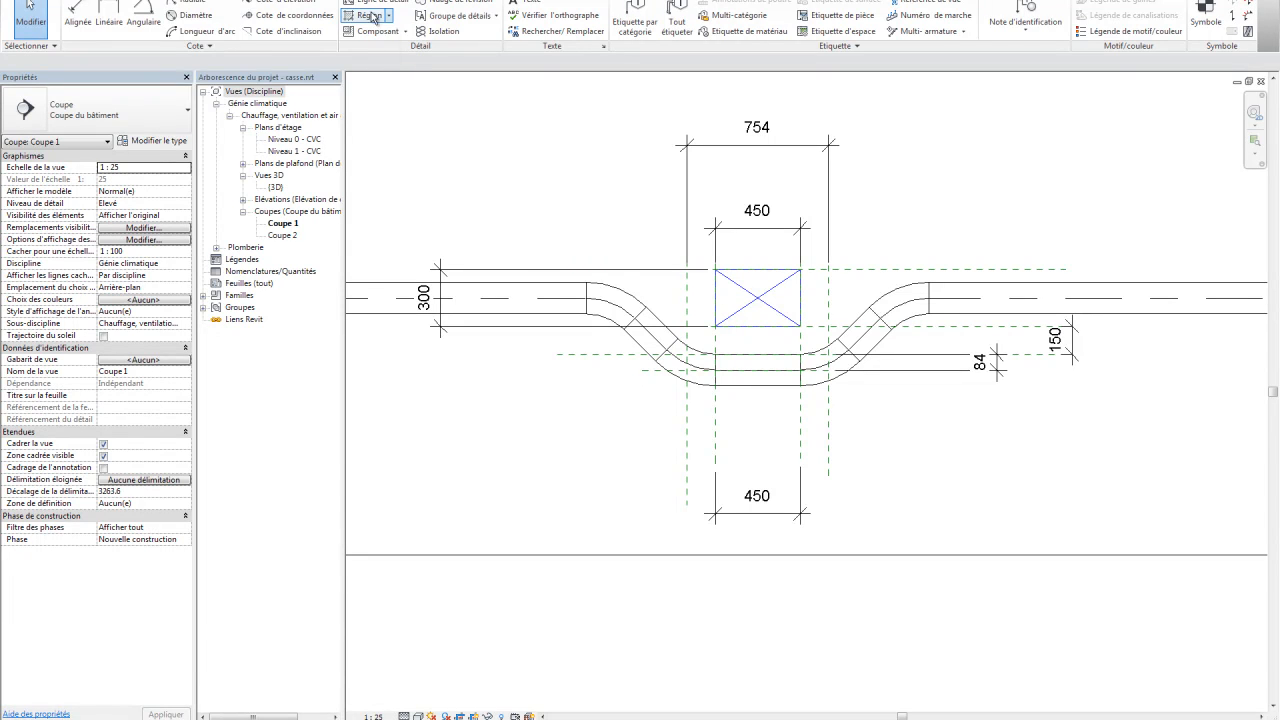
pyautogui.click(716, 355)
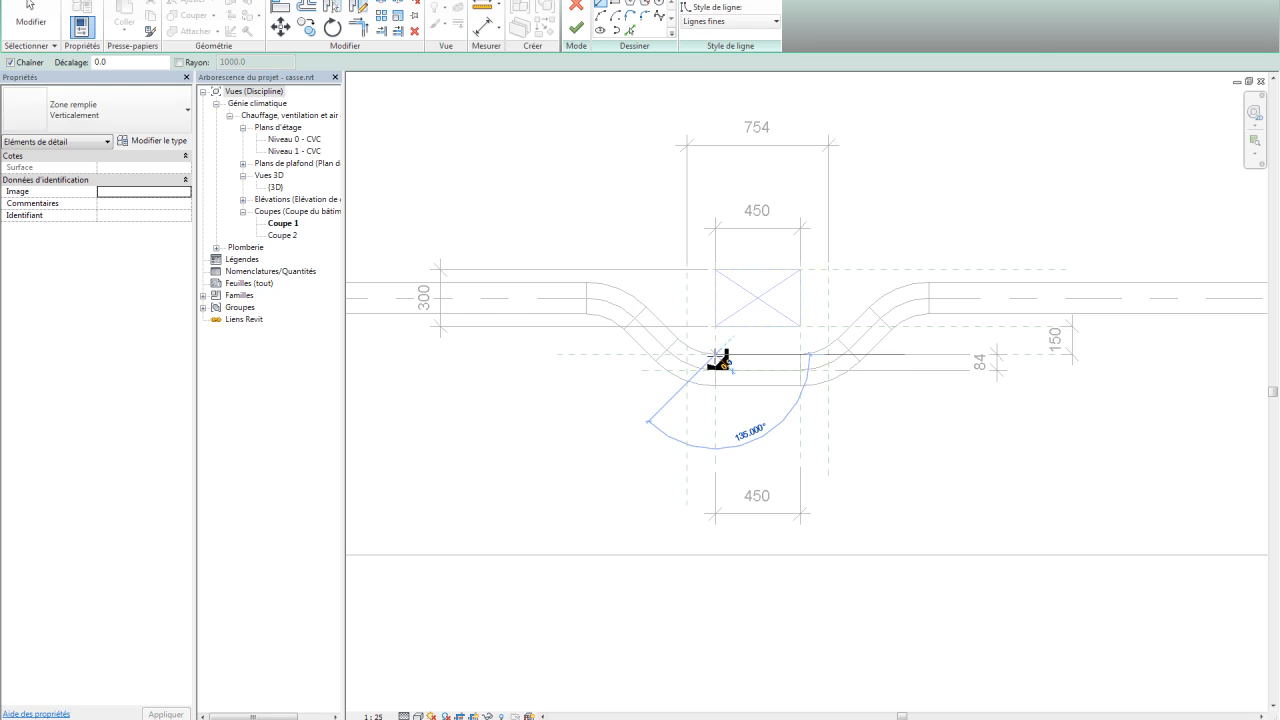
pyautogui.click(800, 354)
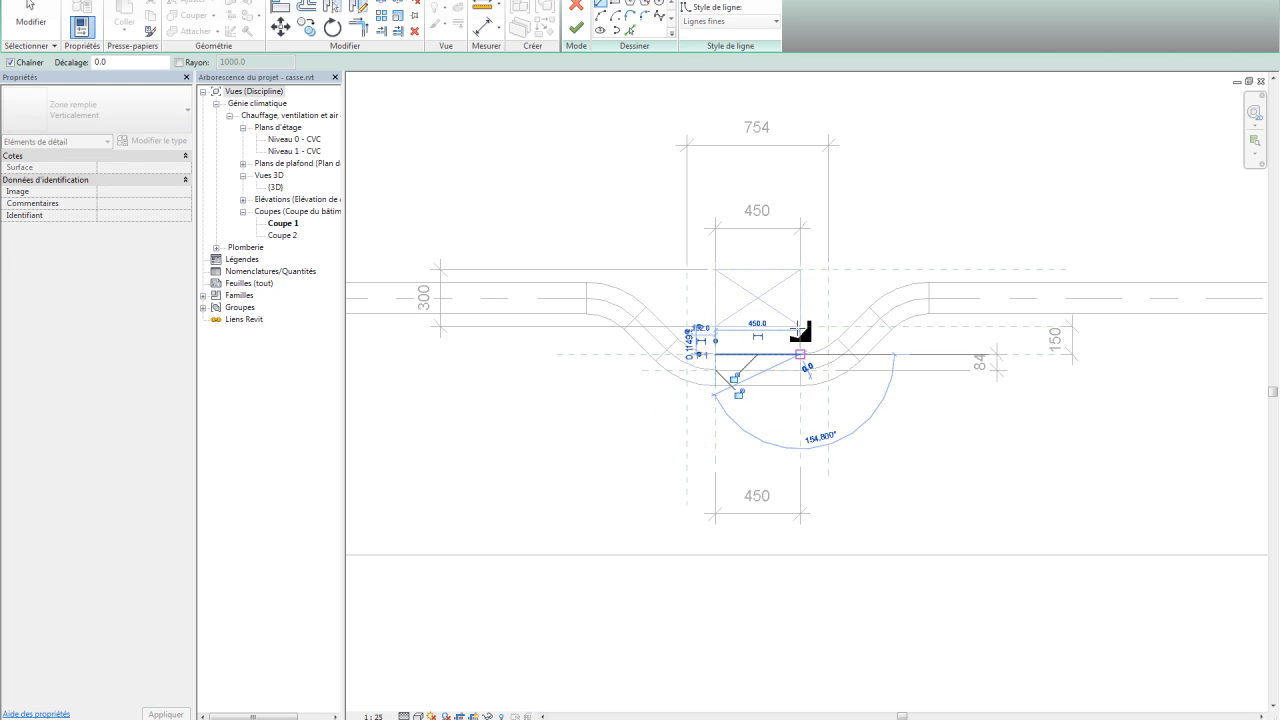
pyautogui.click(800, 326)
pyautogui.click(716, 326)
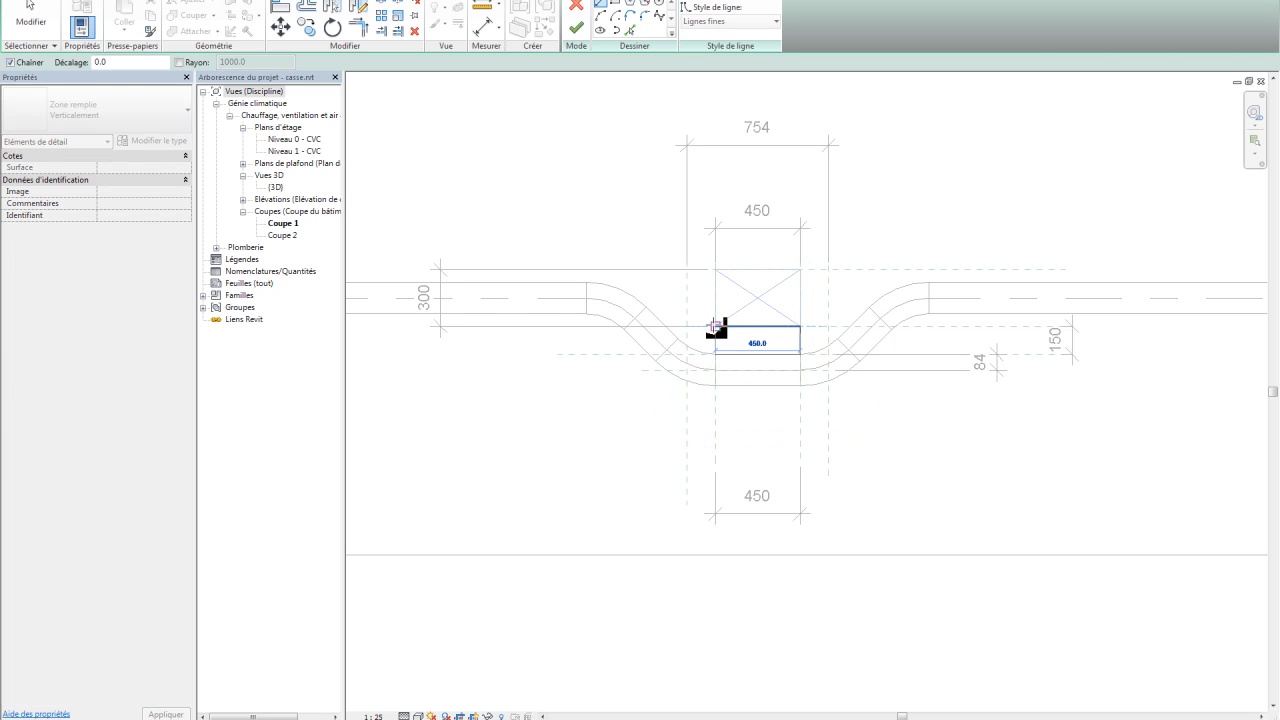
pyautogui.click(716, 354)
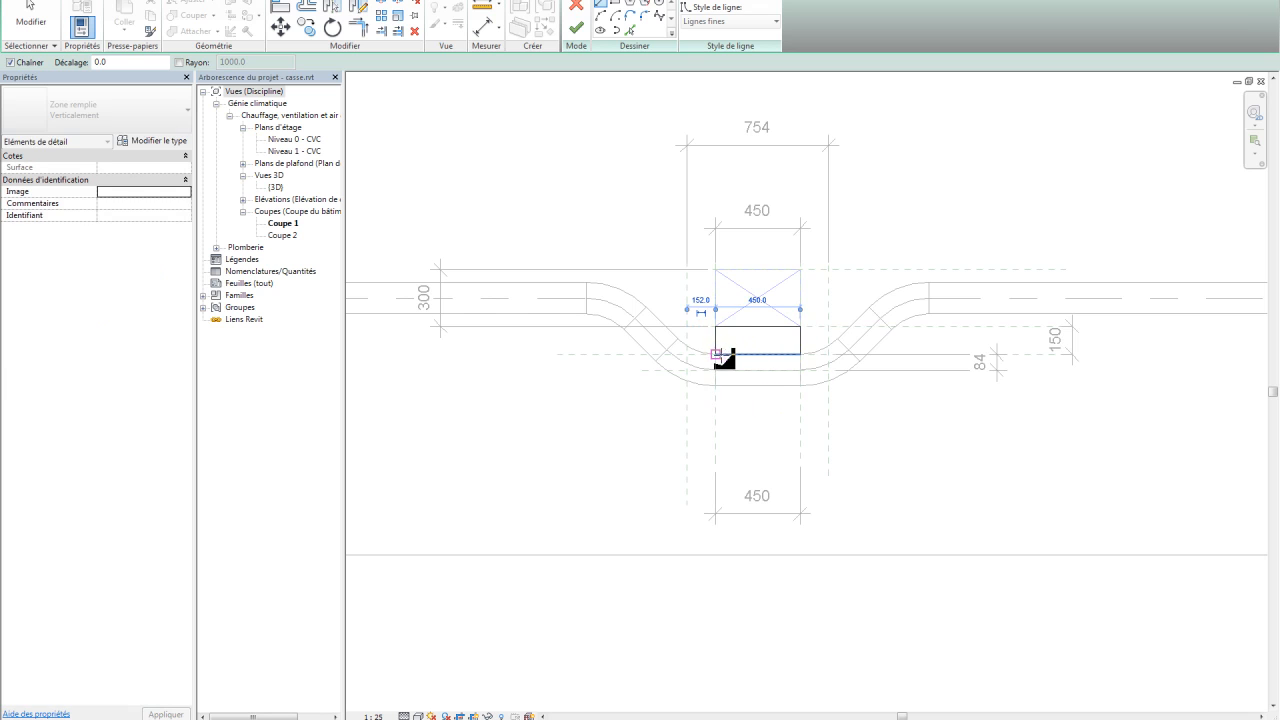
pyautogui.click(576, 30)
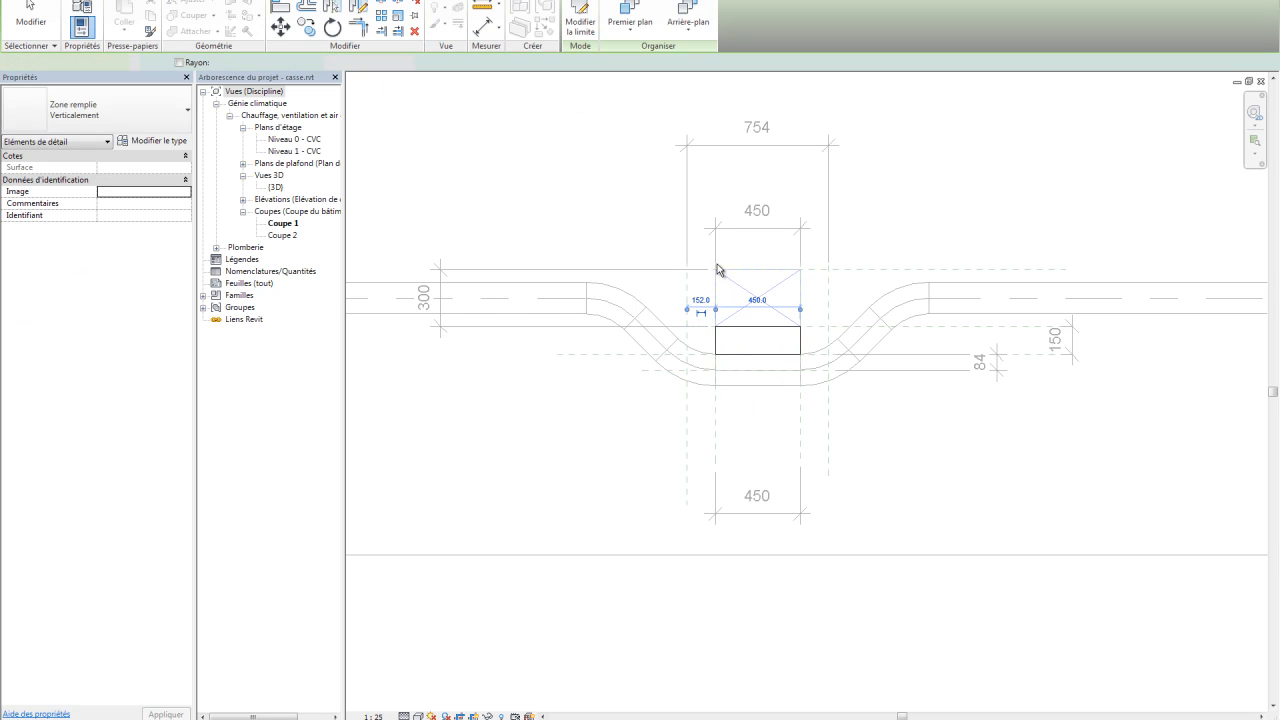
pyautogui.click(920, 494)
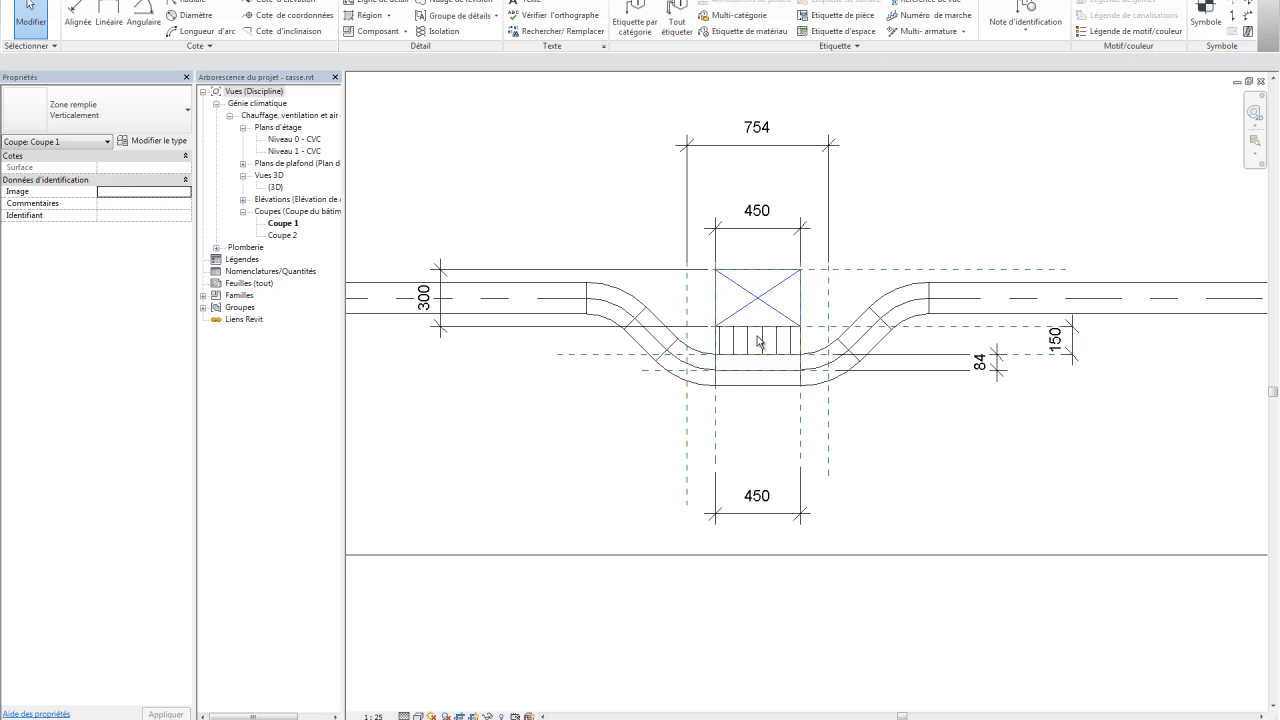